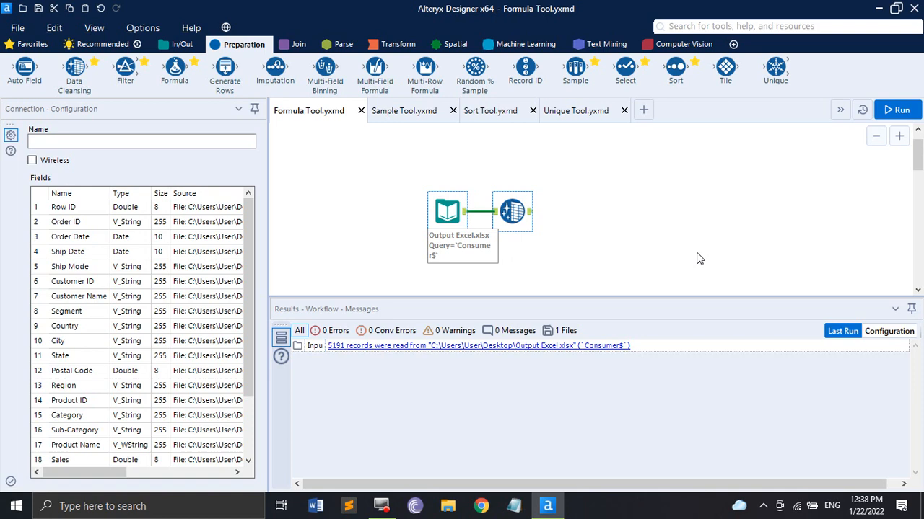
Step: Place a Formula tool after the Data Cleansing tool and add a new output column named Profit/Loss
click(603, 214)
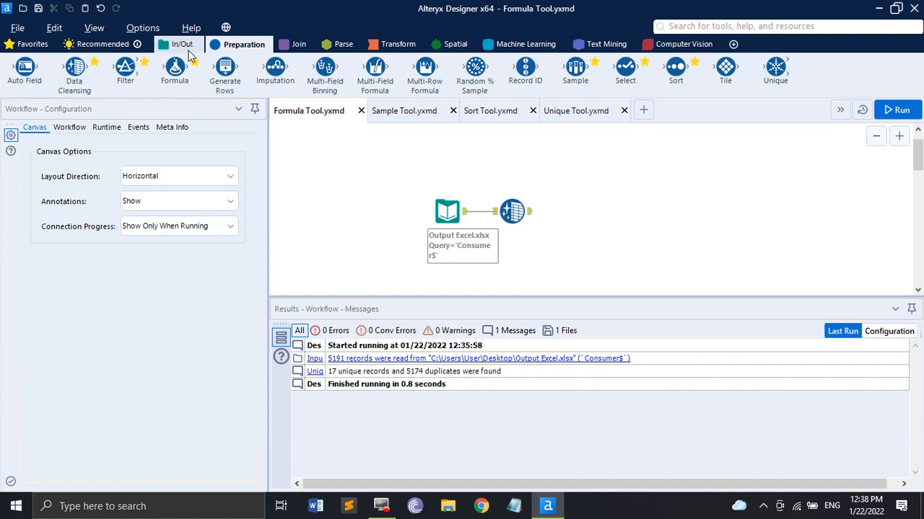
drag(175, 72, 614, 214)
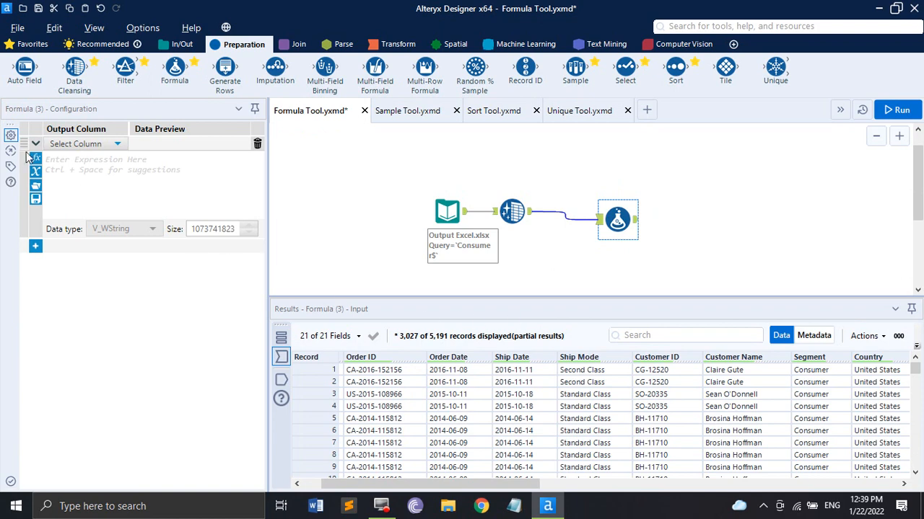
click(94, 143)
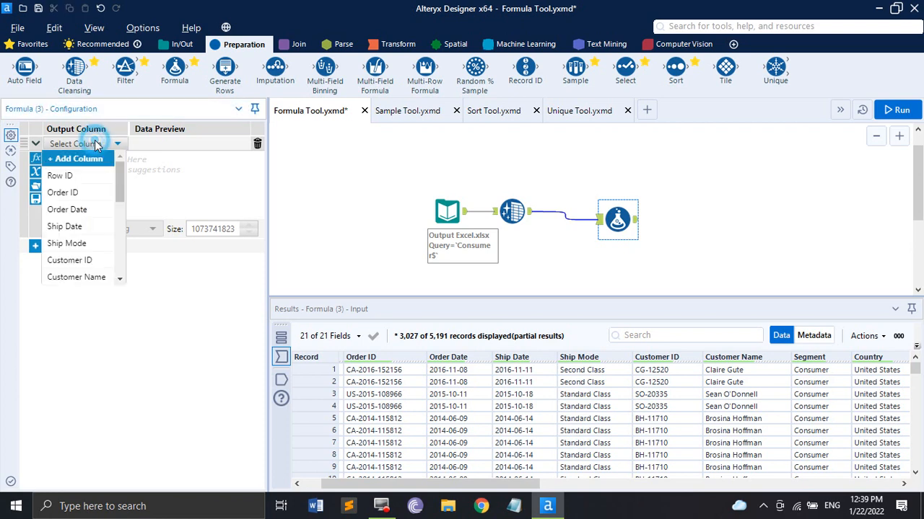
click(74, 159)
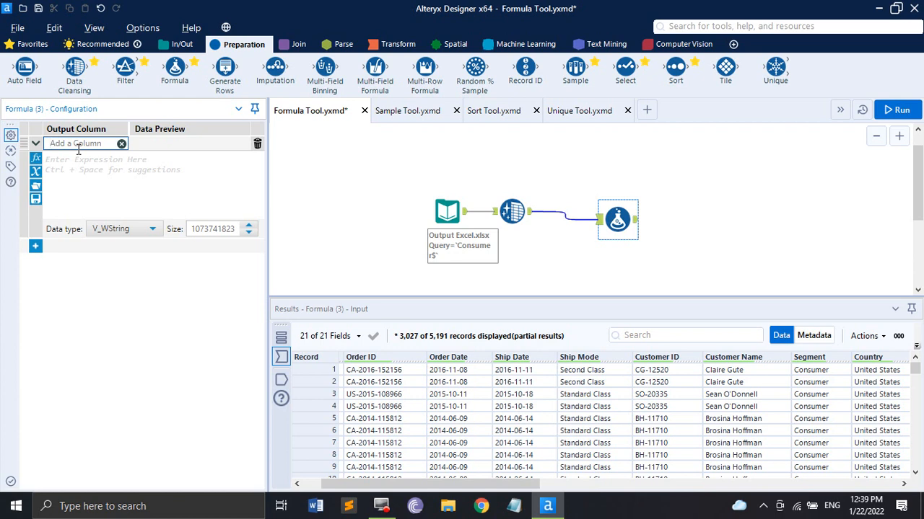
text(Profit/Loss)
click(99, 180)
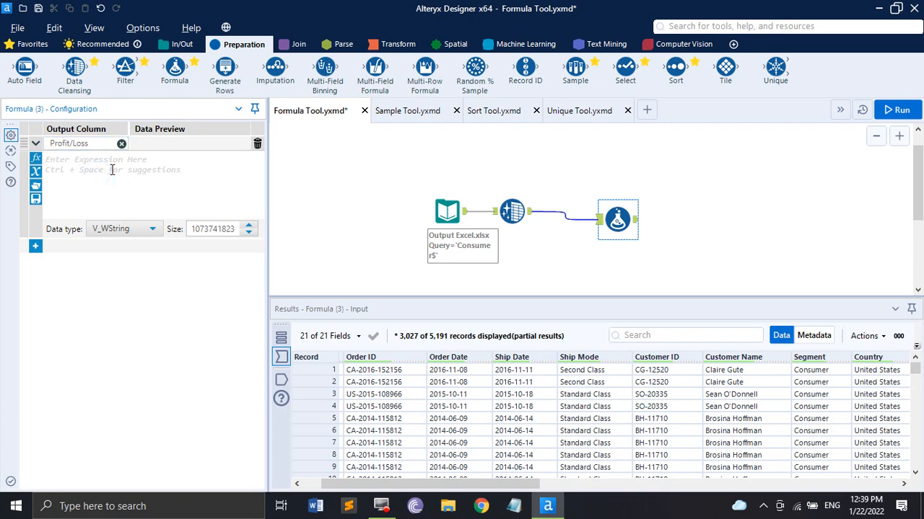
Step: Insert the conditional IF c THEN t ELSE f ENDIF function as the Profit/Loss expression
click(33, 162)
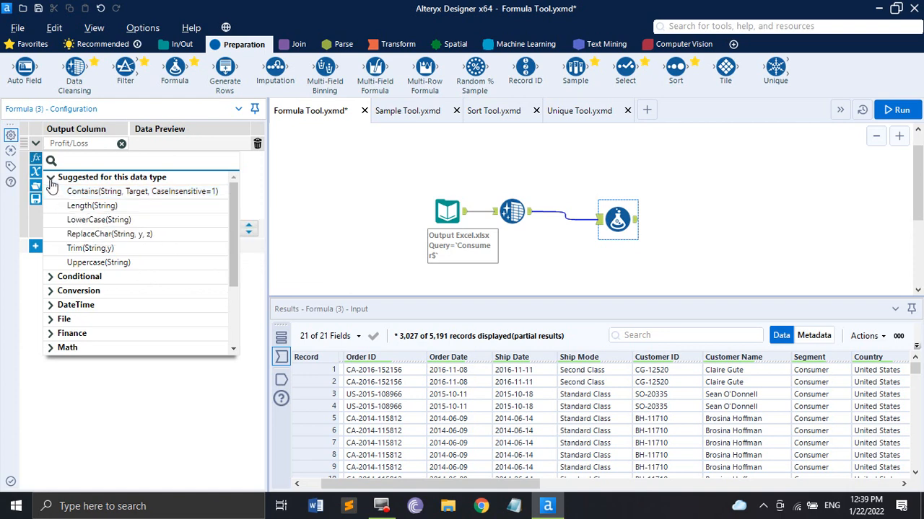
click(51, 176)
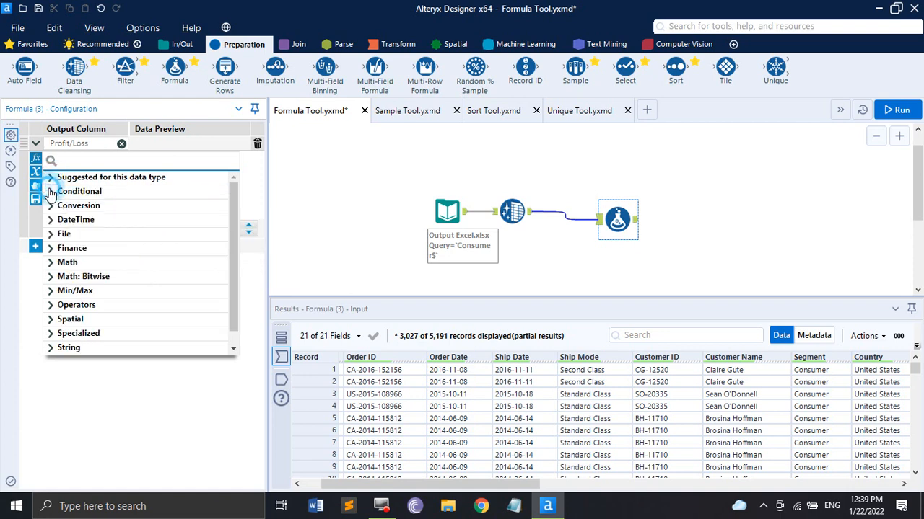
click(56, 191)
double_click(68, 192)
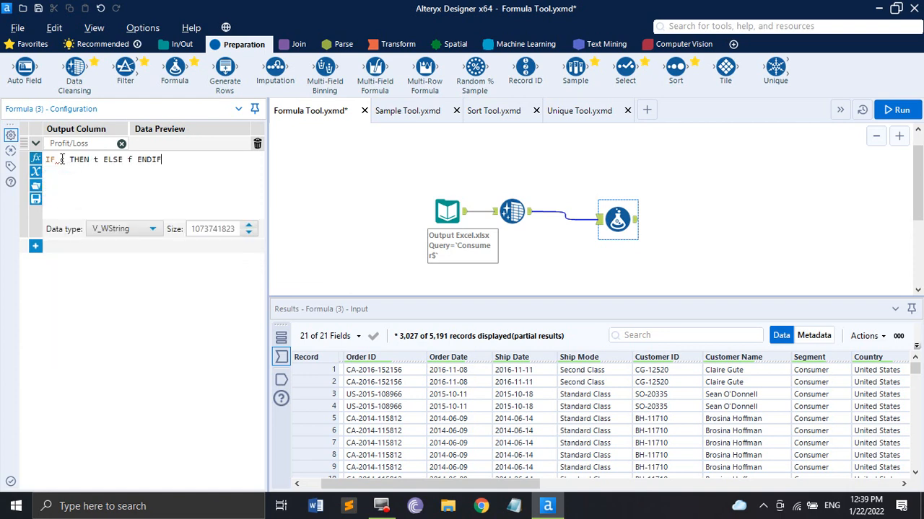
Step: Replace the condition placeholder in the IF expression with [Profit] >=0
double_click(62, 160)
text([)
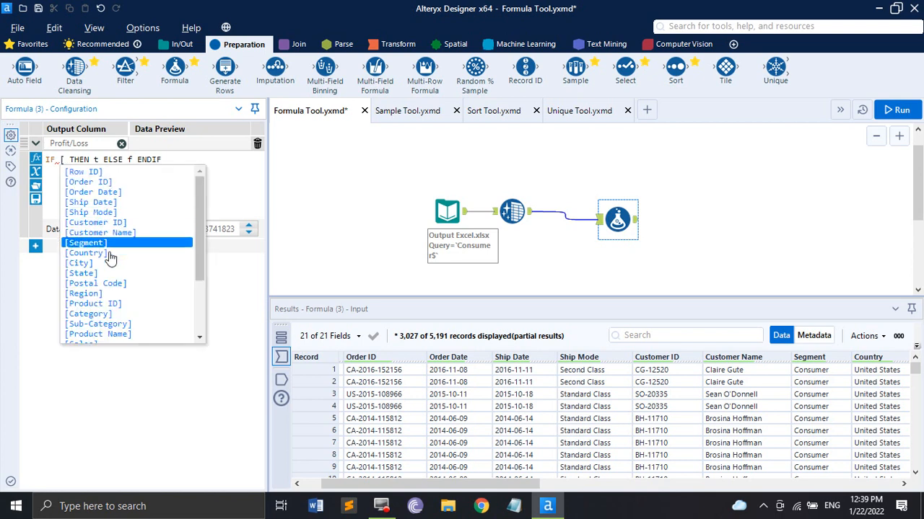
scroll(110, 329, down, 3)
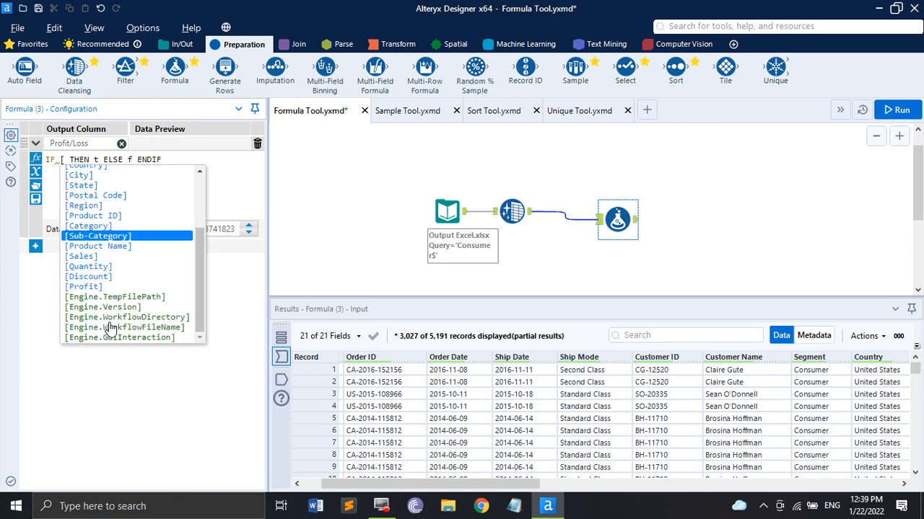
click(101, 287)
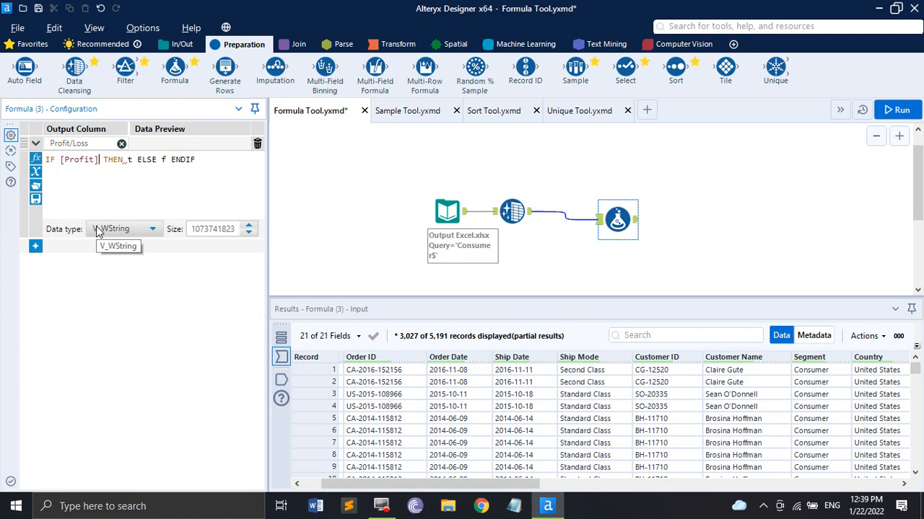
text(>=)
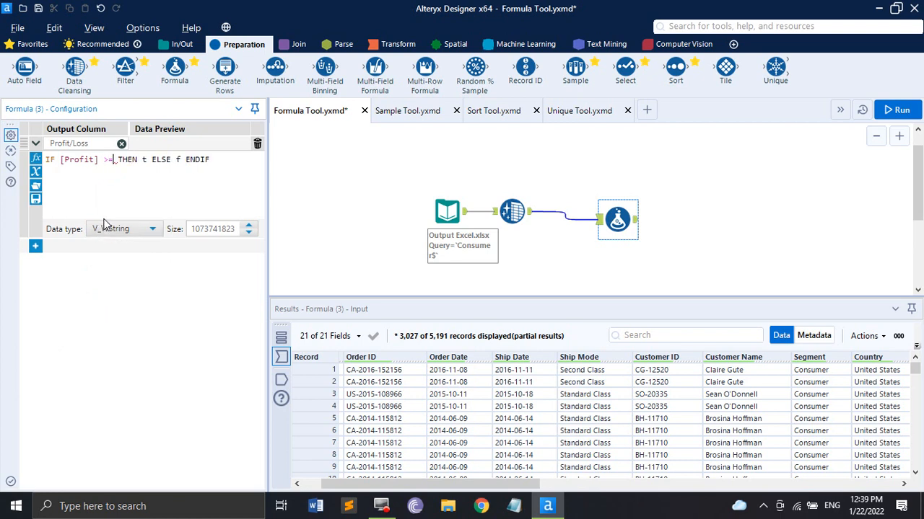
text(0)
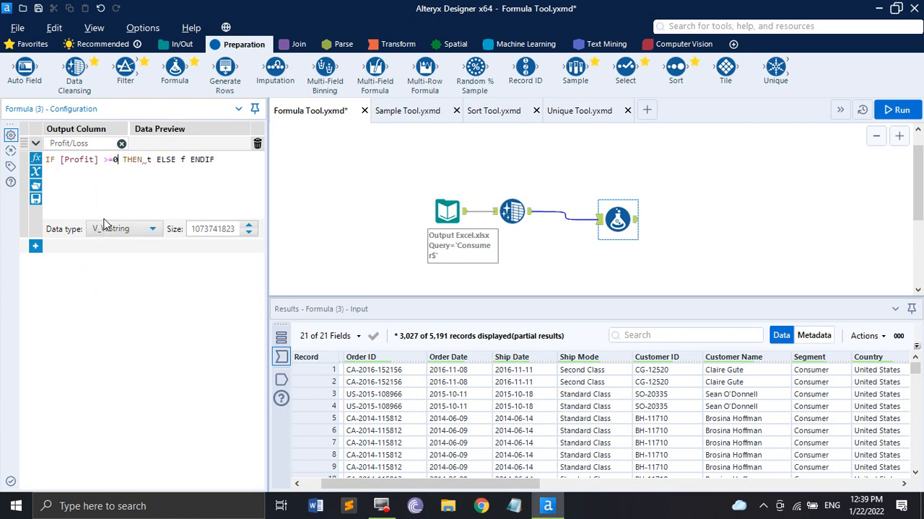
Step: Set the IF expression's THEN result to 'Profit' and its ELSE result to 'Loss'
click(149, 159)
key(Delete)
text('Profit)
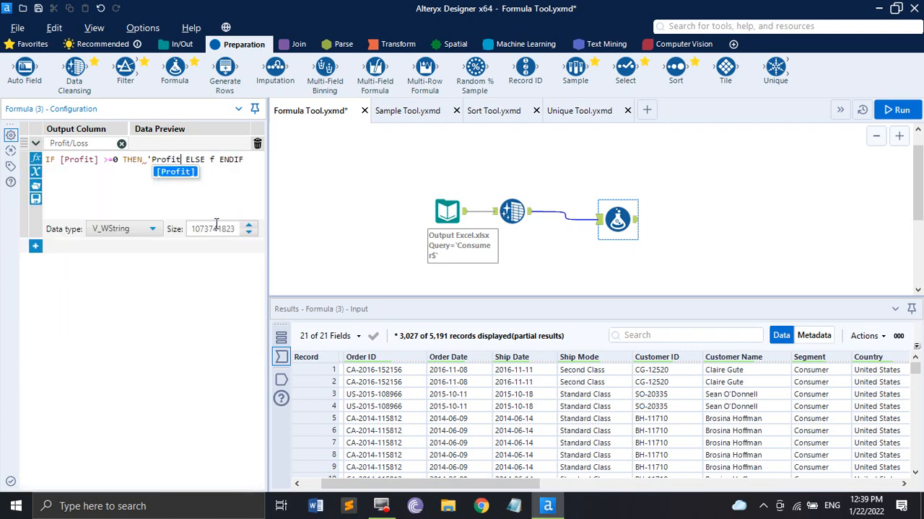
text(')
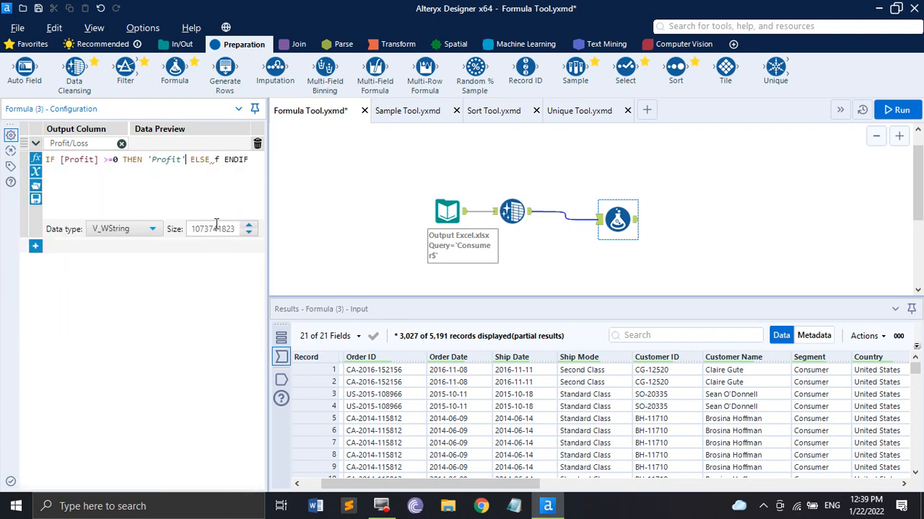
click(214, 160)
key(BackSpace)
text('Loss')
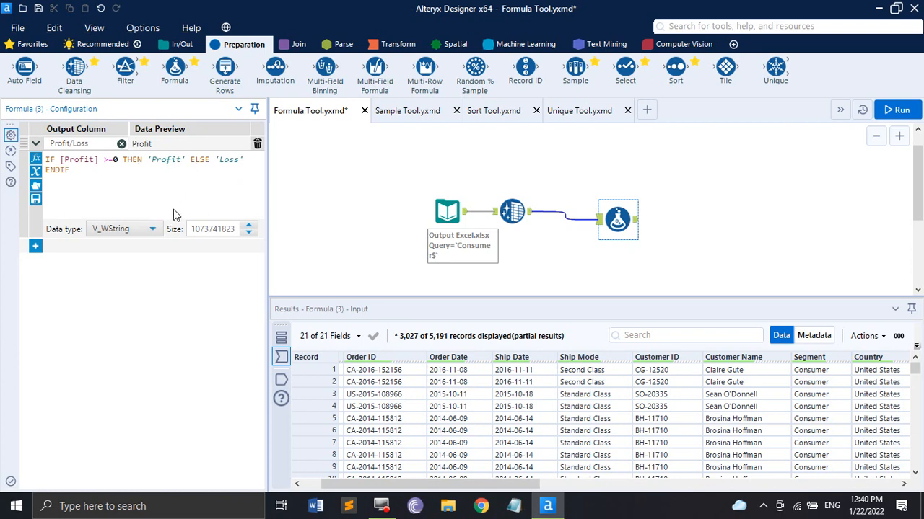
Step: Set the data type of the Profit/Loss column to V_String
click(248, 233)
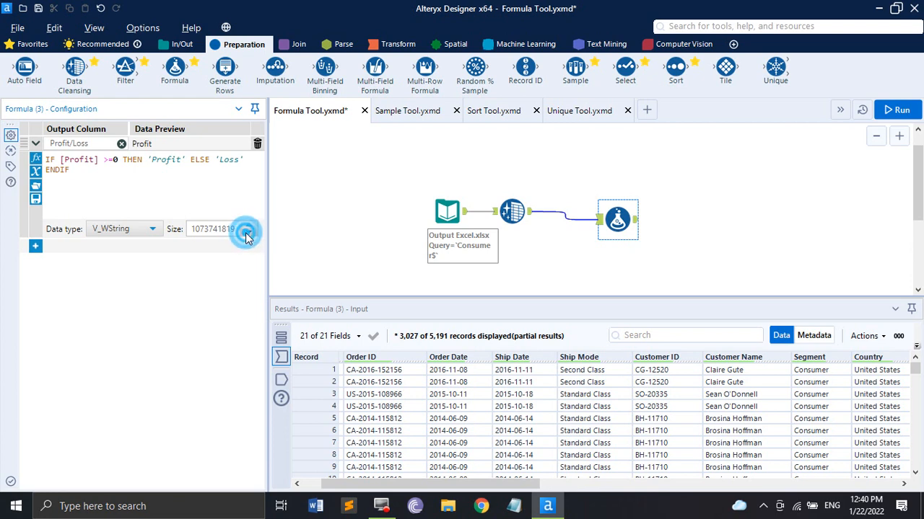
click(137, 230)
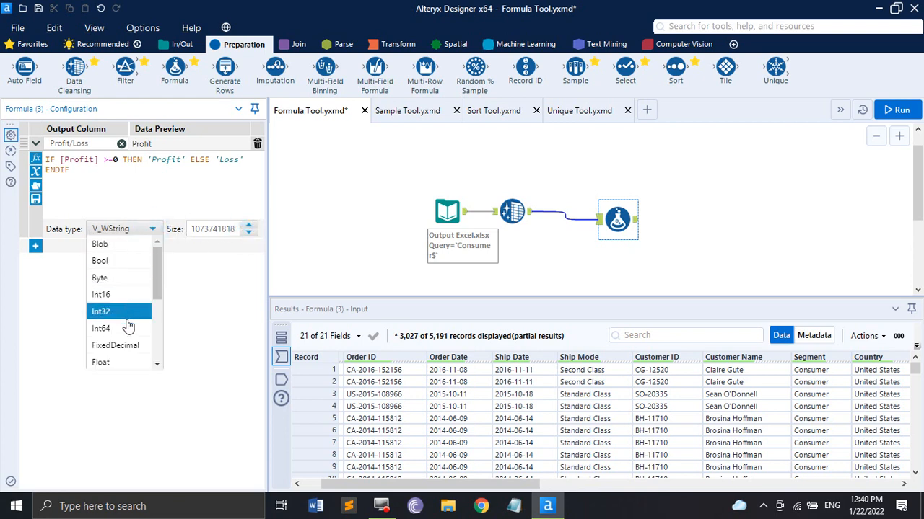
scroll(127, 327, down, 3)
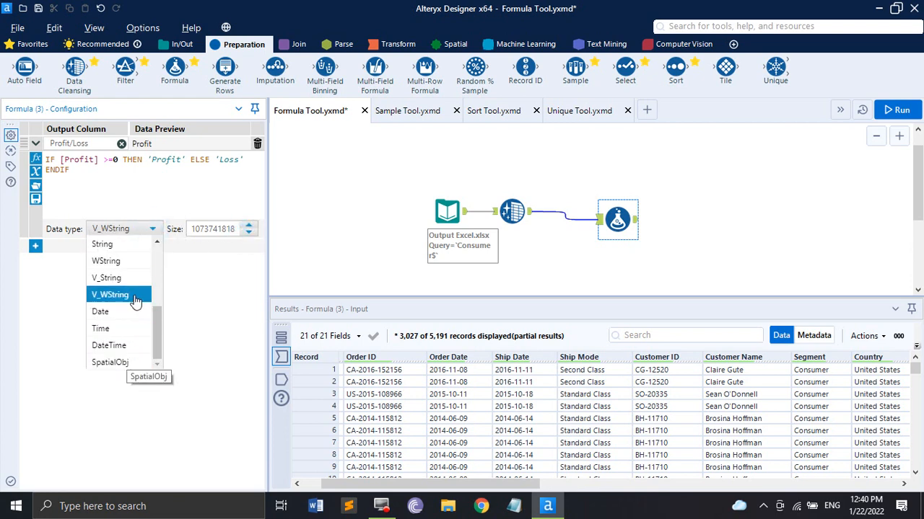
click(116, 278)
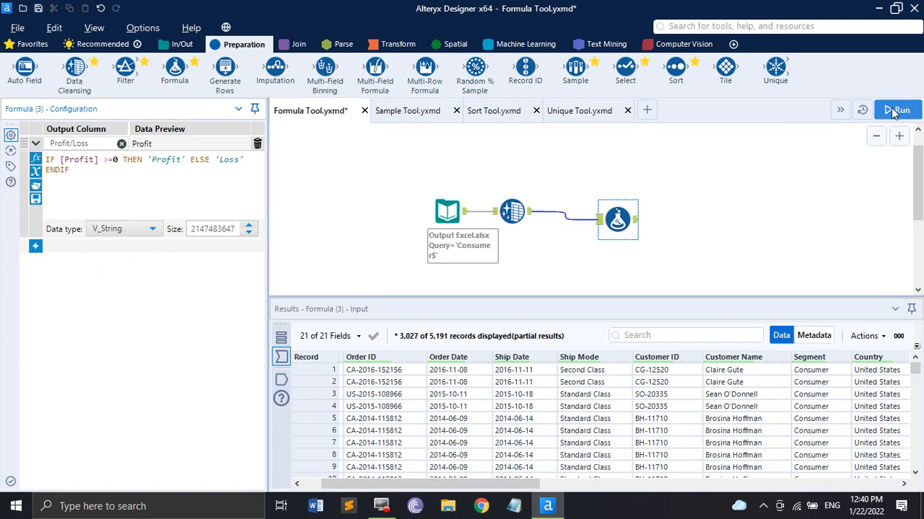
Step: Run the workflow and dismiss the completion message
click(788, 218)
key(ctrl+r)
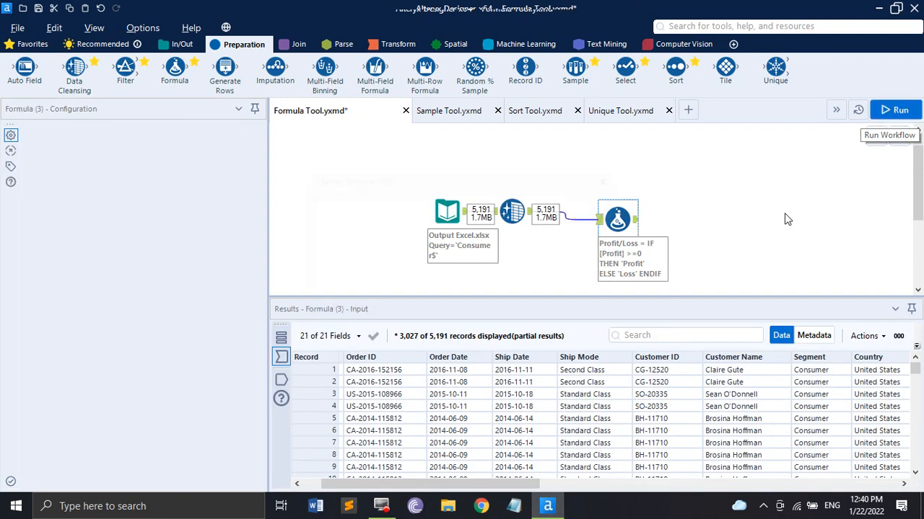
click(578, 306)
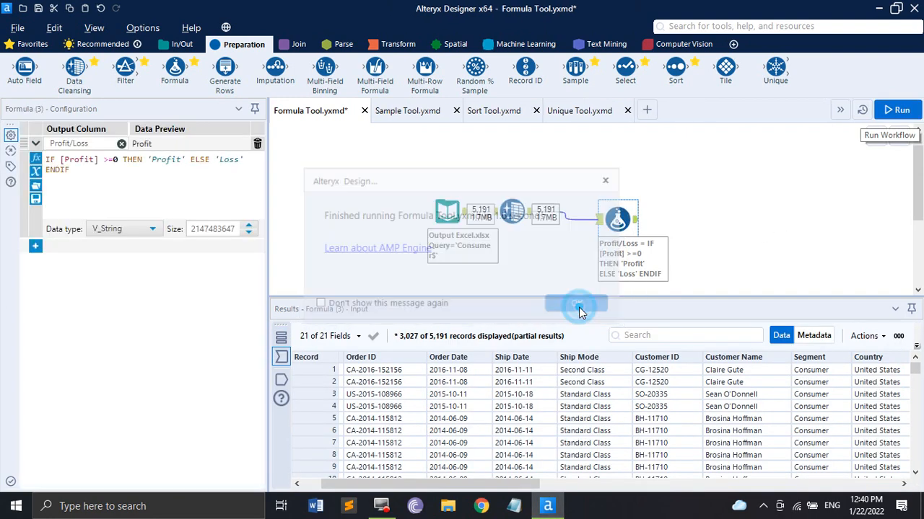
Step: Examine the Formula tool's input and output records, comparing the Profit values with the Profit/Loss column
drag(524, 488, 902, 487)
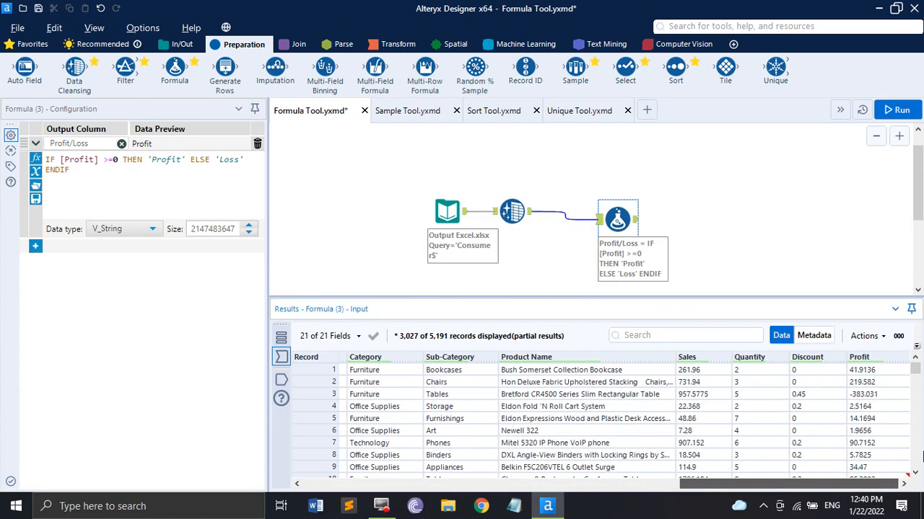
drag(880, 484, 503, 498)
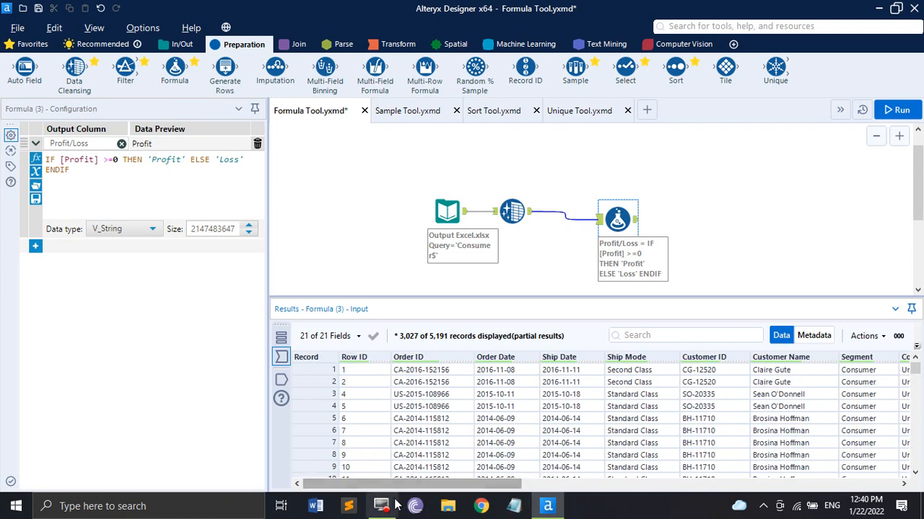
click(618, 219)
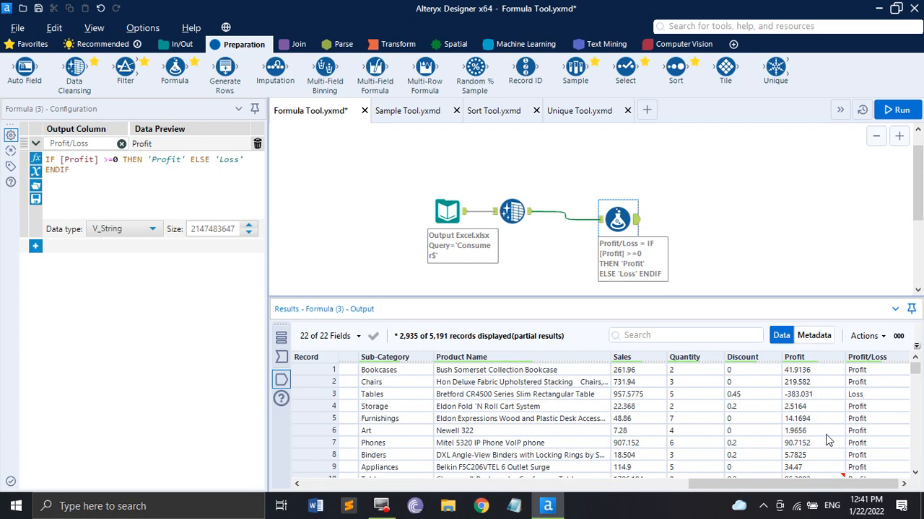
scroll(828, 441, down, 2)
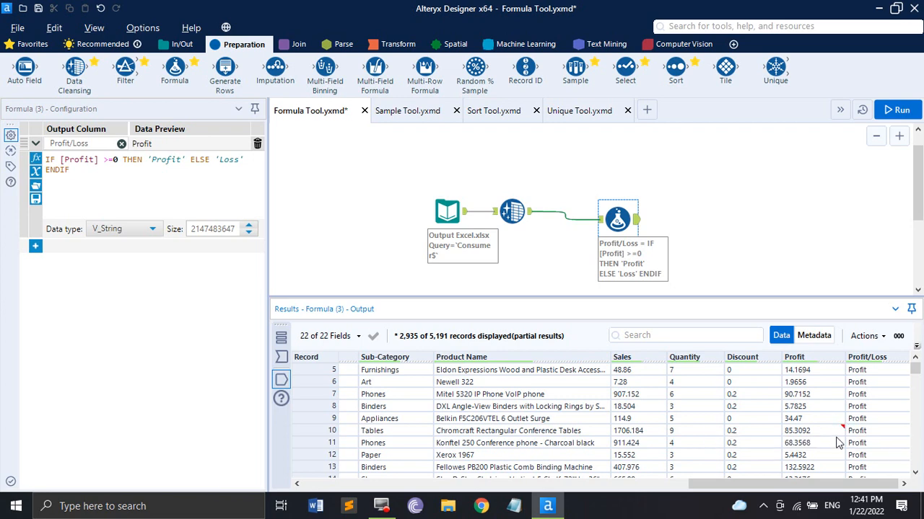
mouse_move(841, 437)
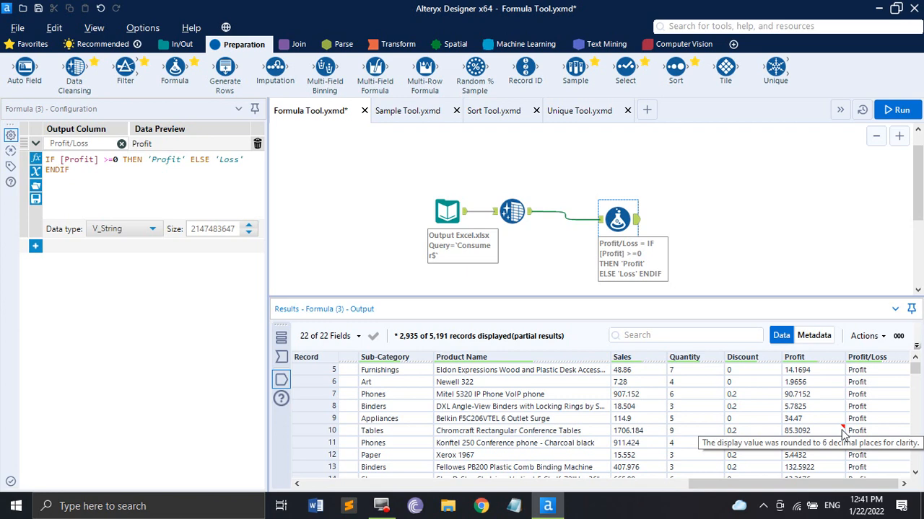
click(777, 186)
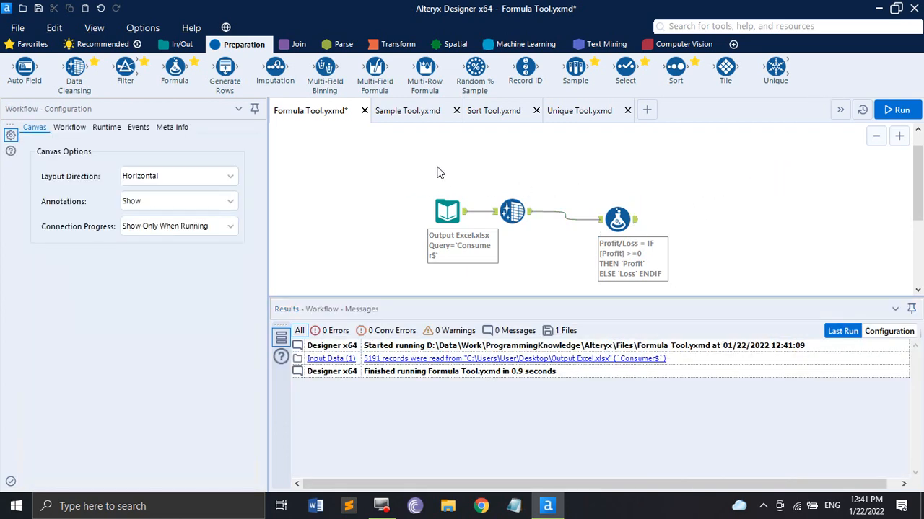
Step: Add a second expression to the Formula tool and copy the Profit/Loss IF expression into it
click(629, 228)
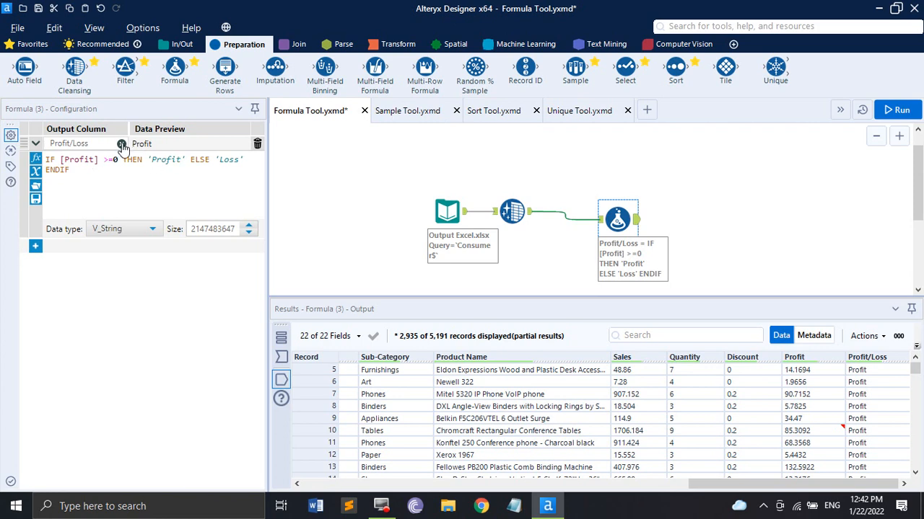
click(34, 246)
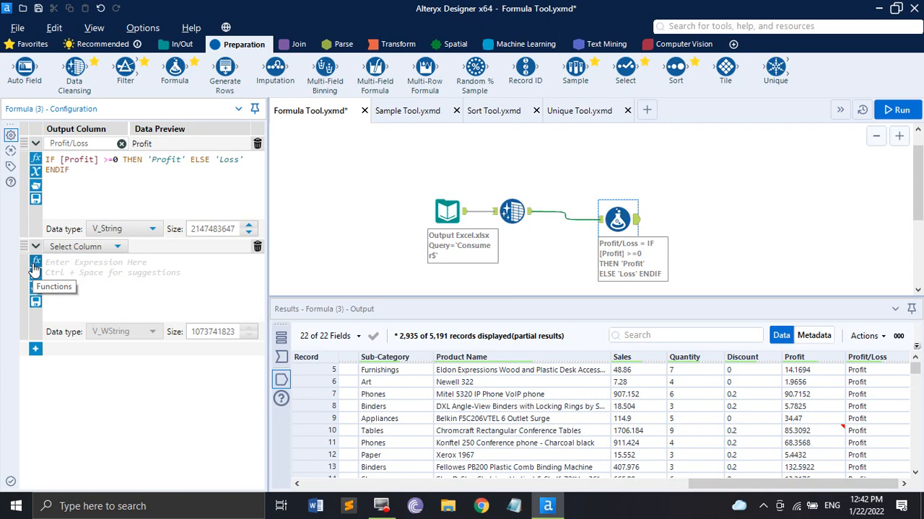
click(72, 171)
key(ctrl+a)
key(ctrl+c)
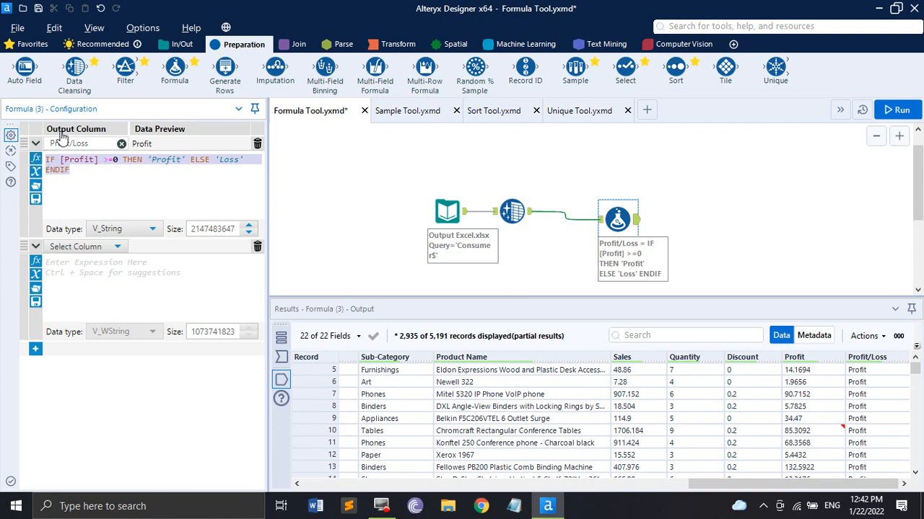
click(117, 266)
key(ctrl+v)
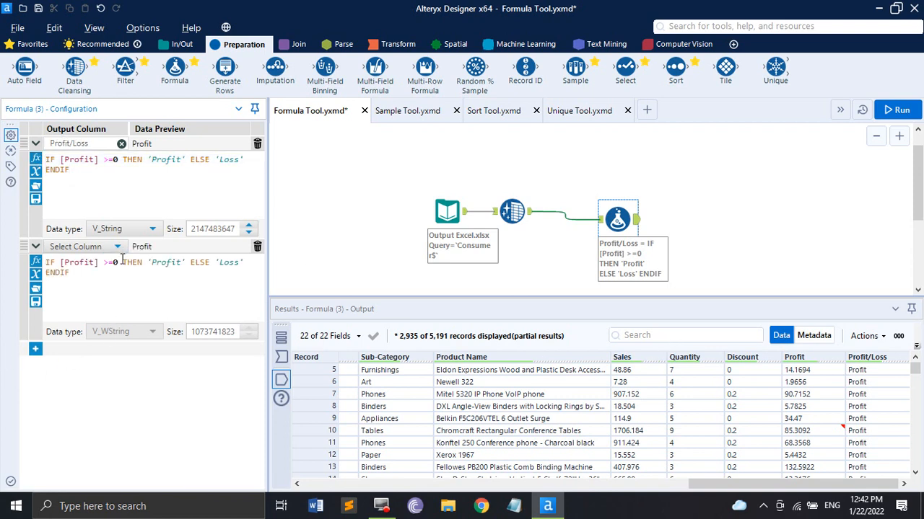
Step: Set the second expression's output column to the existing Profit column and run the workflow
click(117, 246)
scroll(90, 349, down, 4)
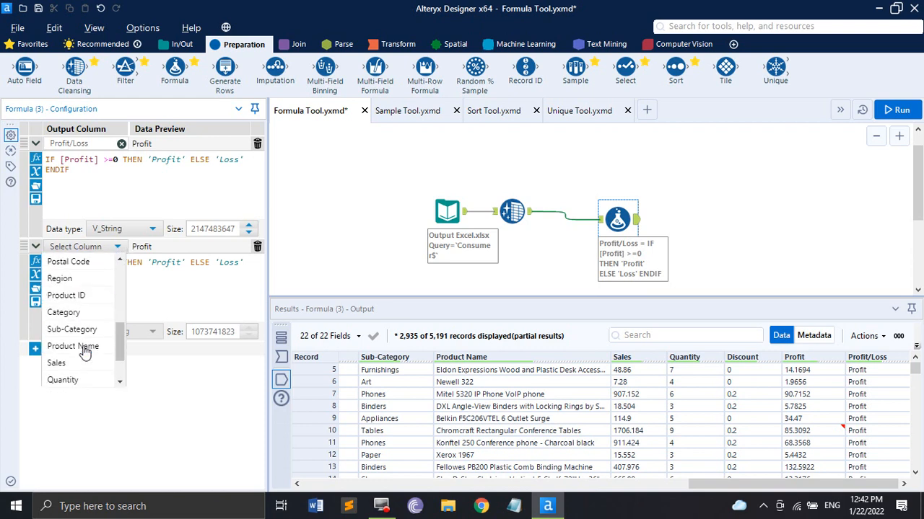
scroll(84, 350, down, 1)
click(79, 362)
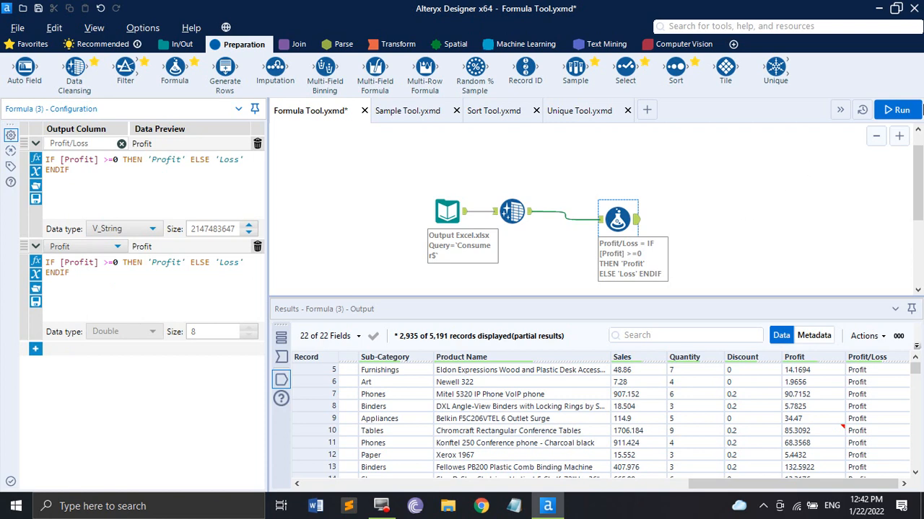
click(886, 111)
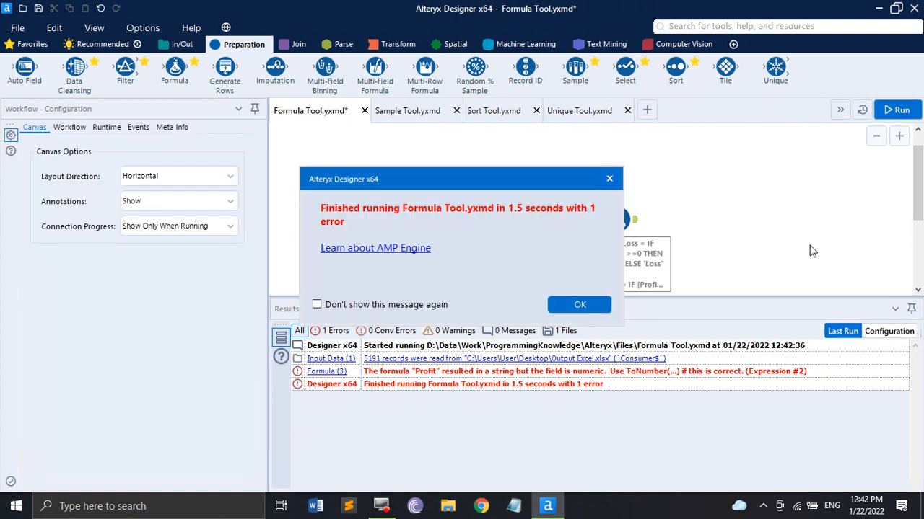
Step: Dismiss the run message, inspect the error reported for the Formula tool, and reopen the tool's configuration
click(578, 308)
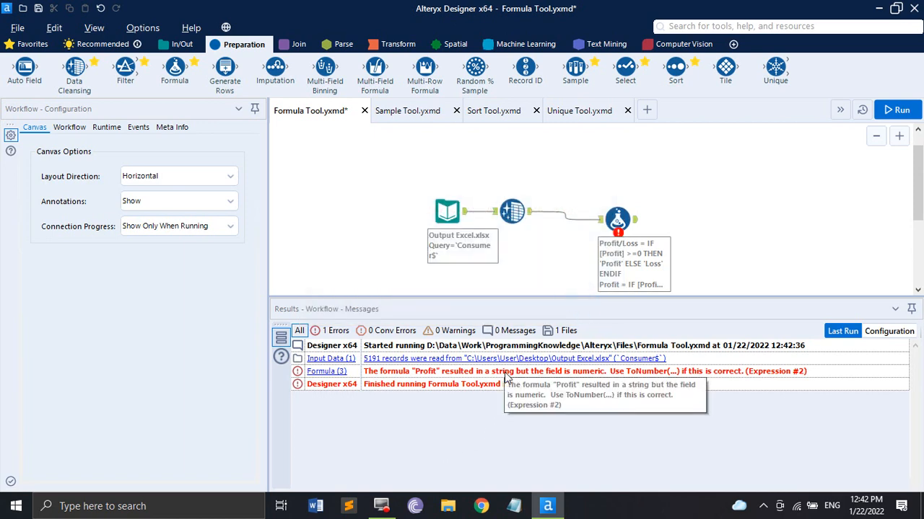
click(505, 374)
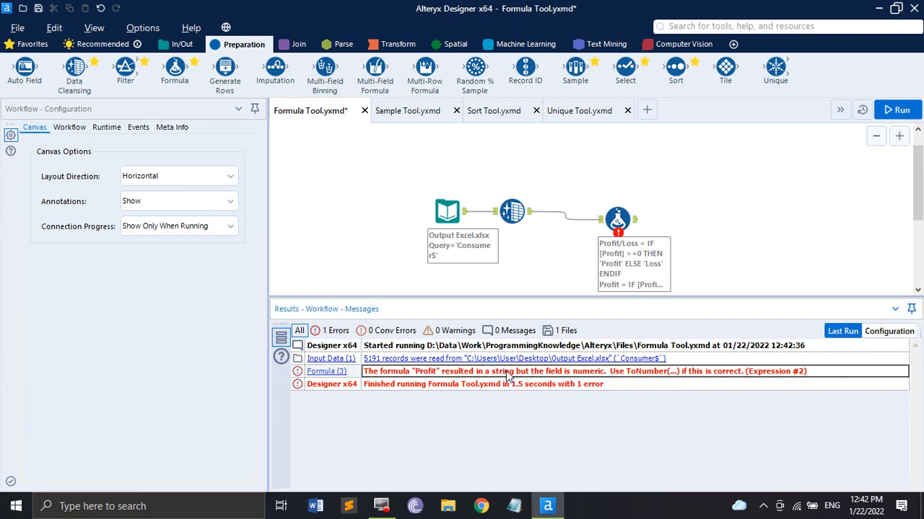
click(617, 220)
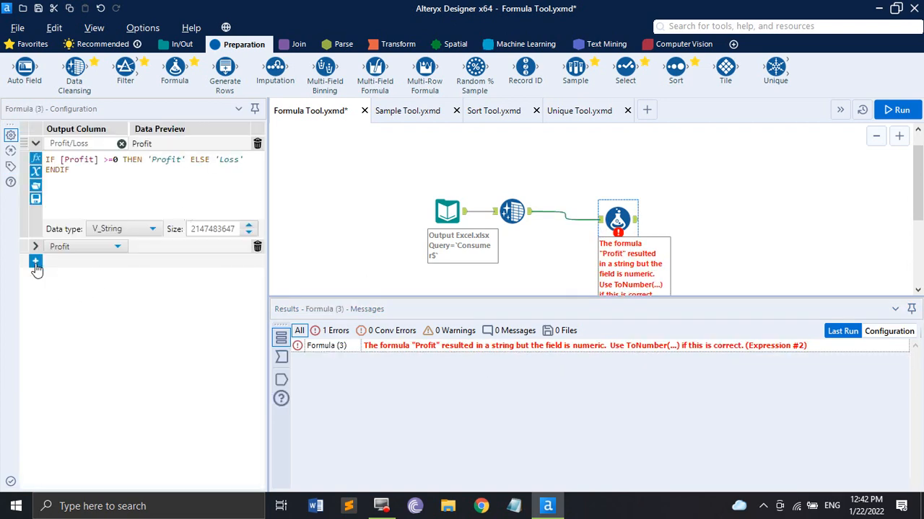
Step: Add a third expression to the Formula tool reading IF [Profit] >=0 THEN 100 ELSE 0 ENDIF, adapted from the copied formula
click(35, 261)
click(88, 288)
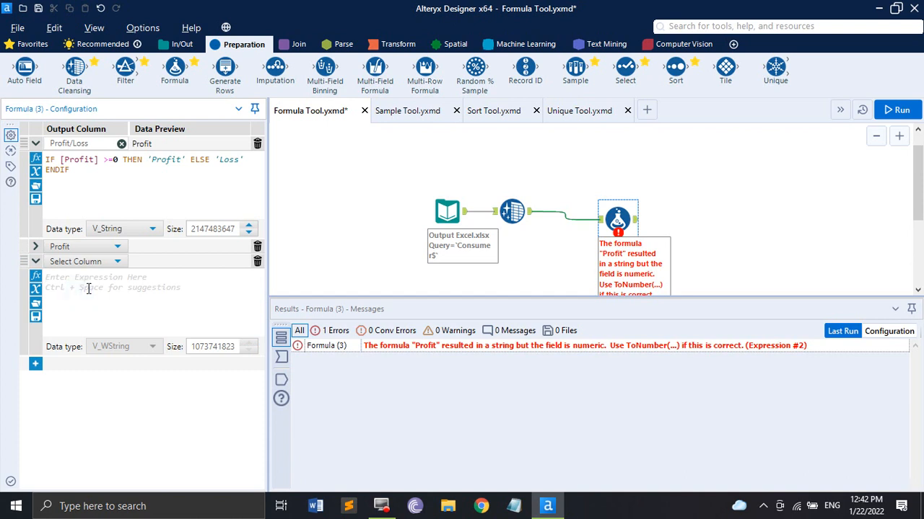
key(ctrl+v)
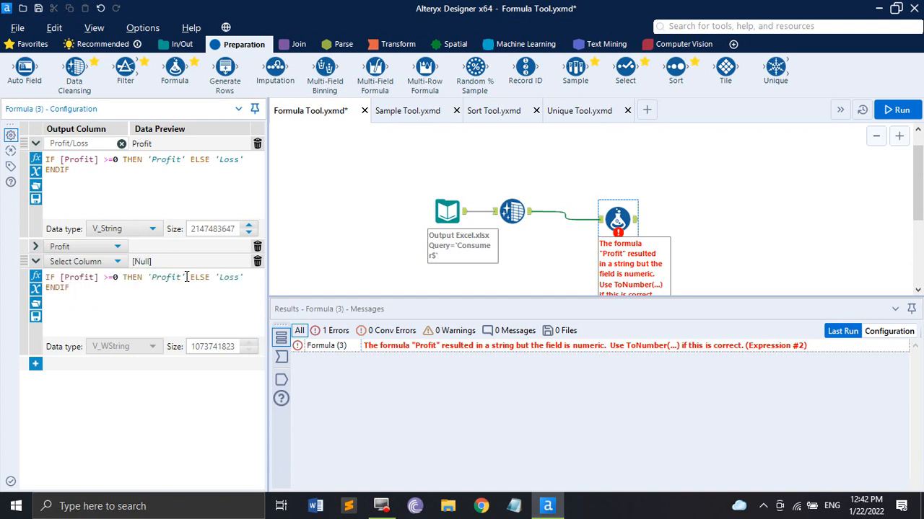
drag(186, 277, 147, 277)
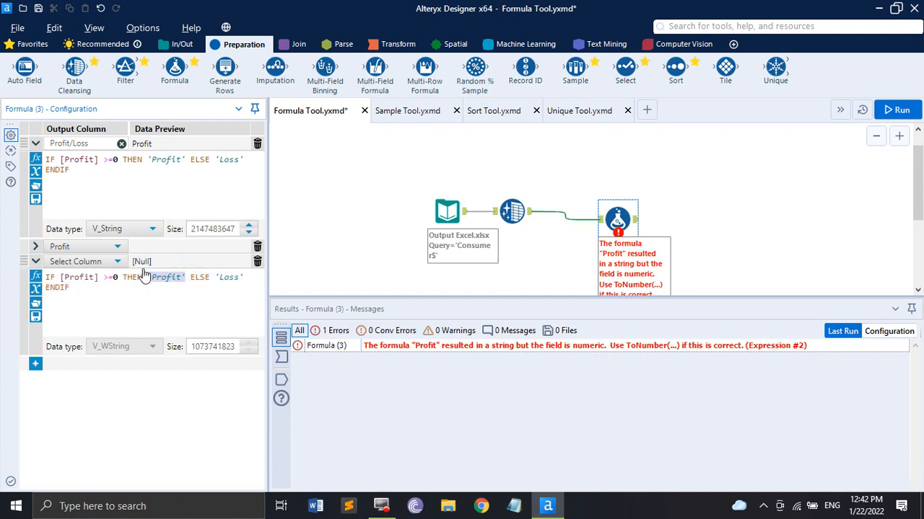
key(BackSpace)
key(BackSpace)
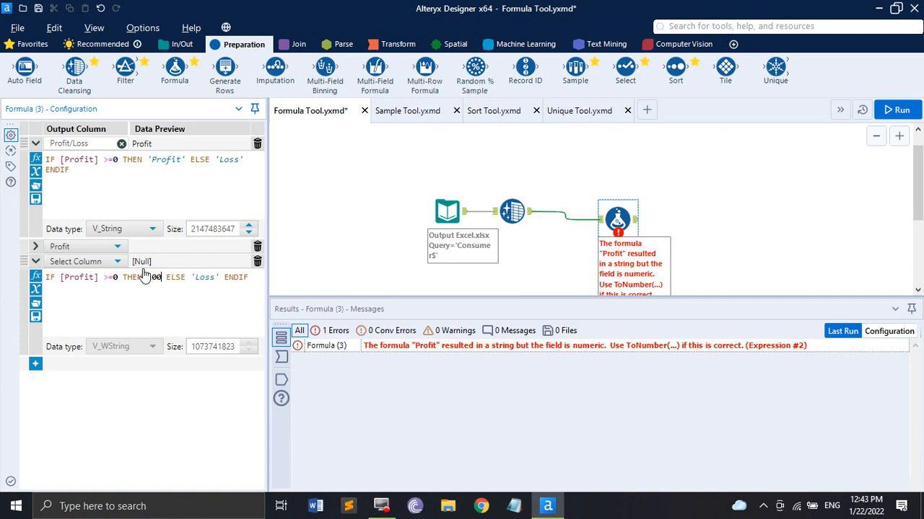
text(100)
drag(221, 277, 194, 277)
key(BackSpace)
key(BackSpace)
text(0)
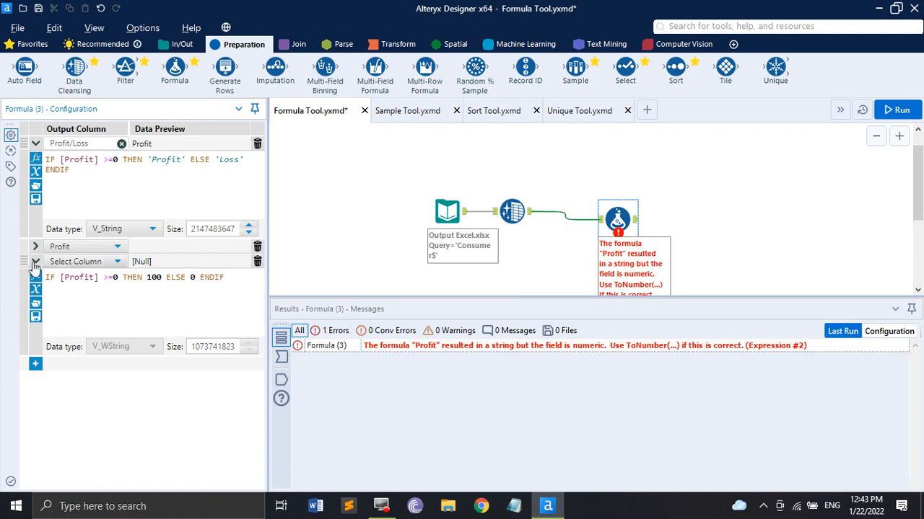
Step: Delete the failing text expression for Profit and set the numeric IF expression's output column to Profit
click(108, 263)
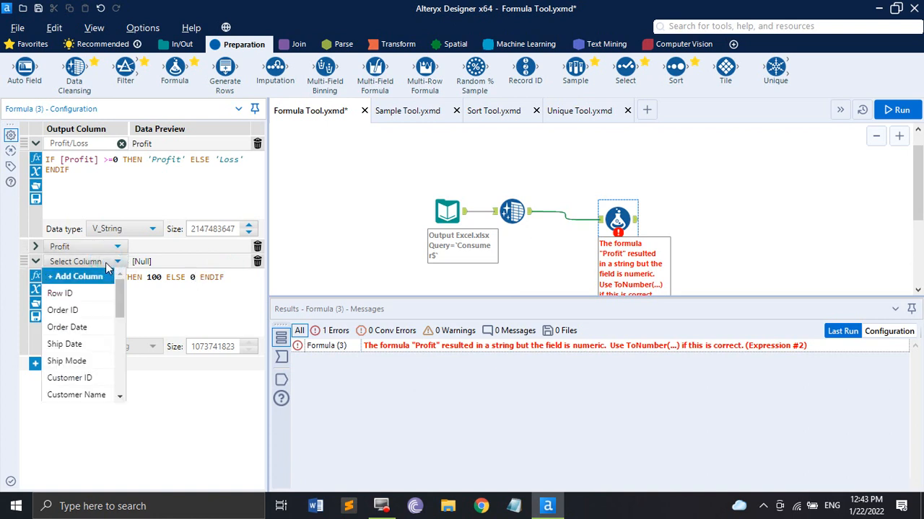
click(105, 264)
click(258, 247)
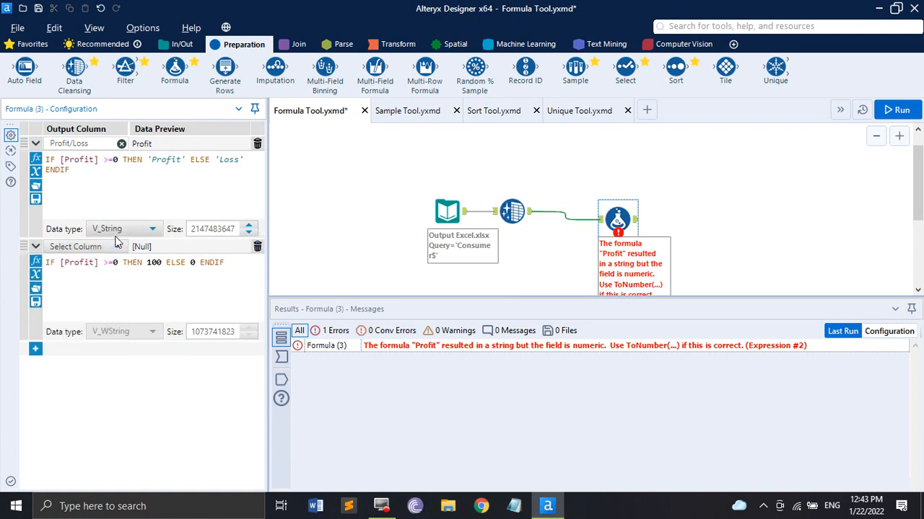
click(109, 246)
scroll(65, 381, down, 5)
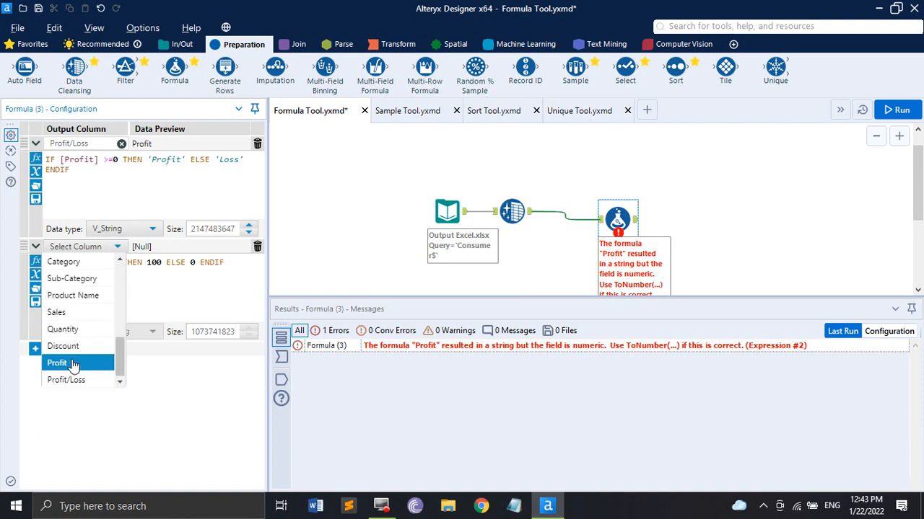
click(57, 361)
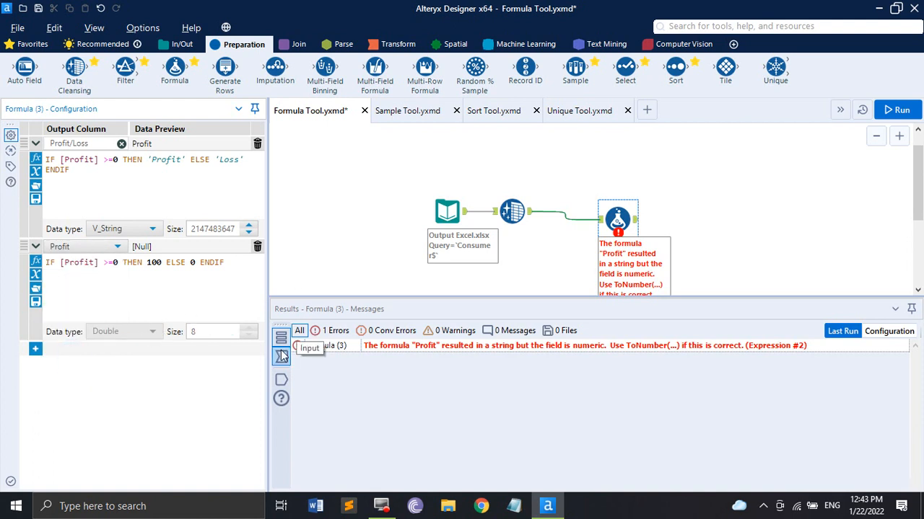
Step: Run the workflow and examine the Profit and Profit/Loss columns in the Formula tool's output records
click(896, 110)
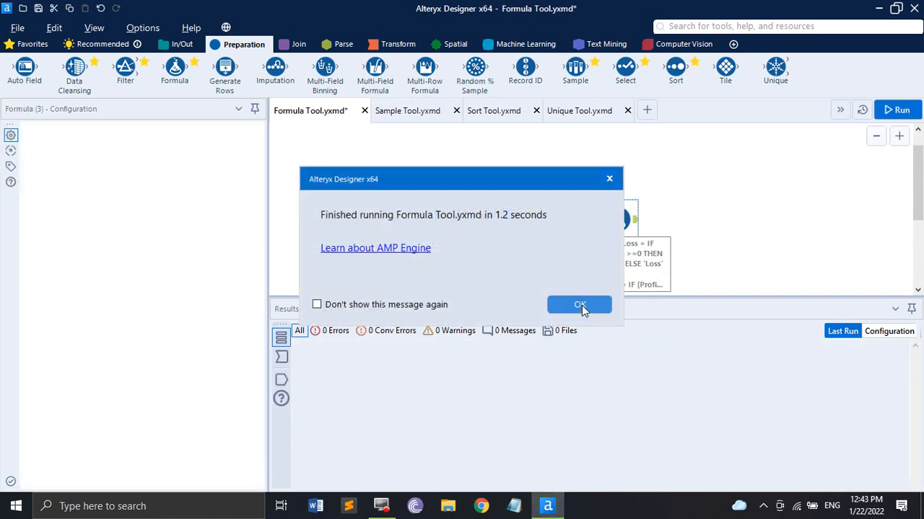
click(582, 305)
click(282, 379)
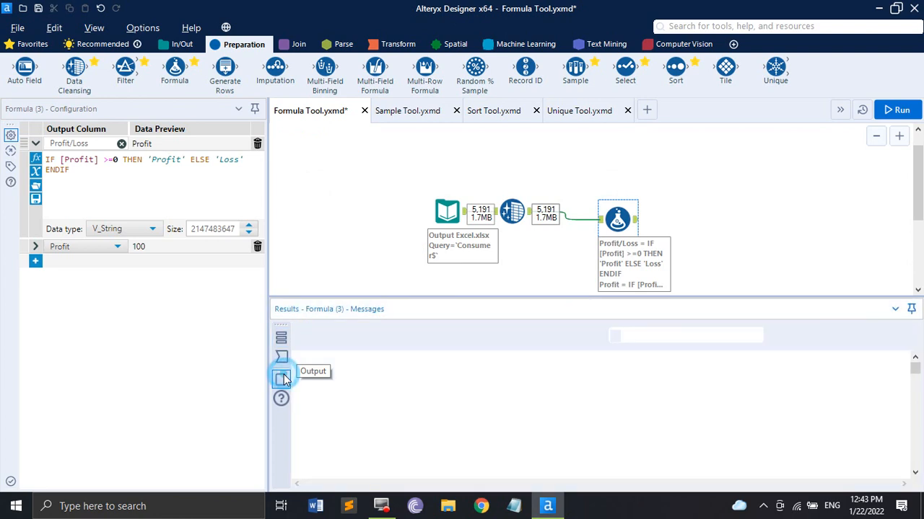
drag(811, 468, 910, 459)
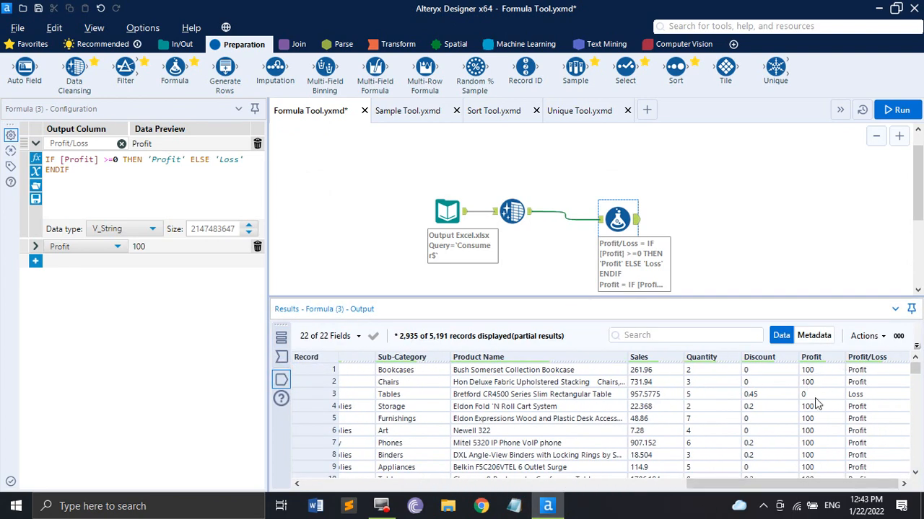
scroll(824, 431, down, 2)
scroll(826, 431, up, 2)
Step: Delete the numeric Profit expression from the Formula tool, rerun the workflow and dismiss the completion message
click(36, 247)
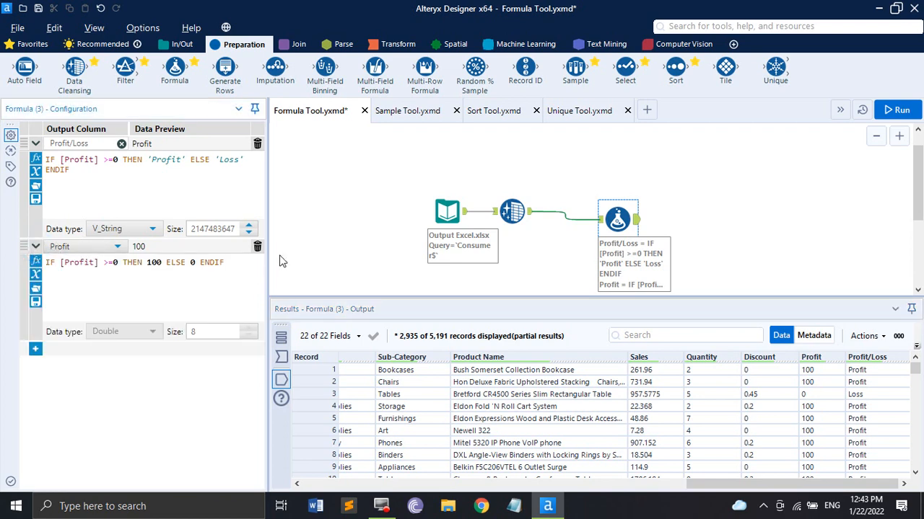
click(257, 247)
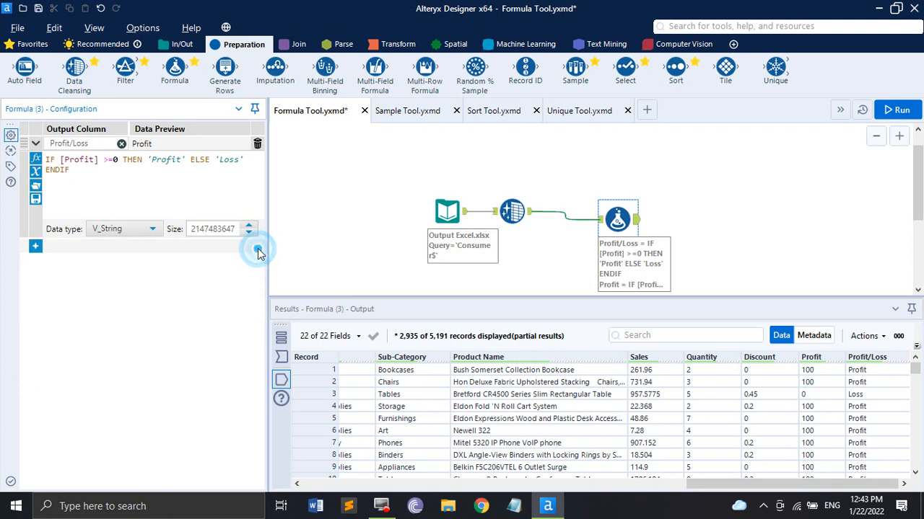
click(897, 109)
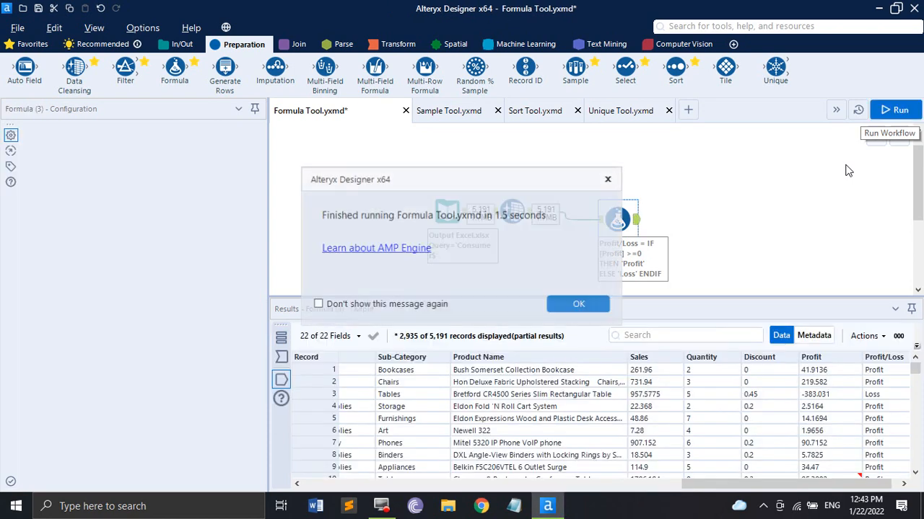
click(587, 299)
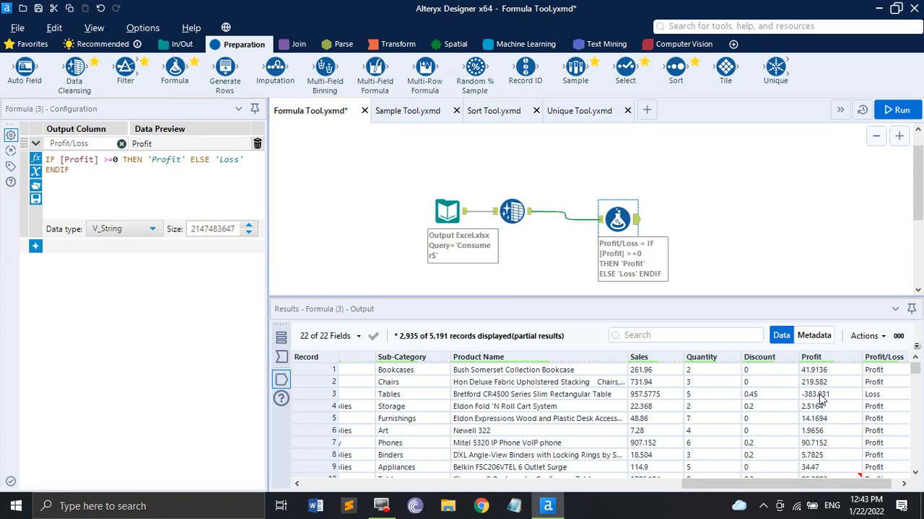
Step: In the Sample Tool.yxmd workflow, connect a Sample tool after the Data Cleansing tool and run it with the first 100 rows
click(408, 110)
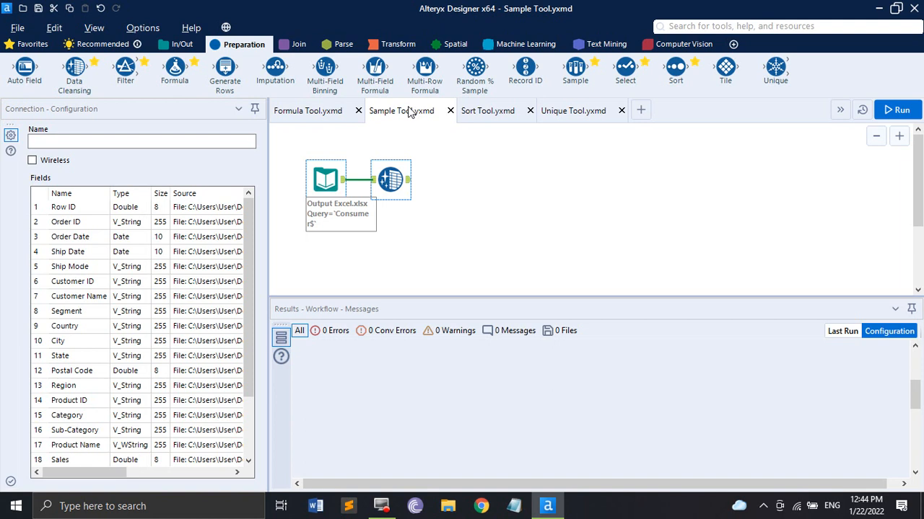
drag(575, 69, 470, 177)
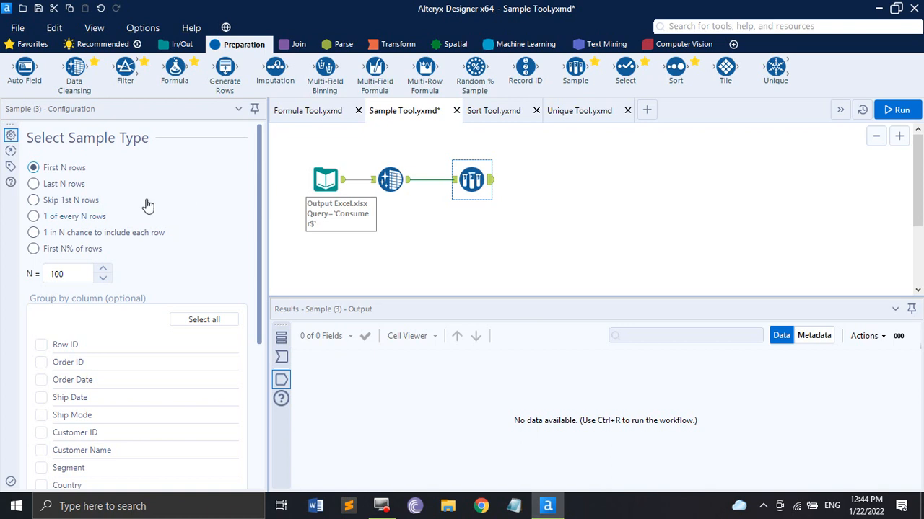
click(913, 108)
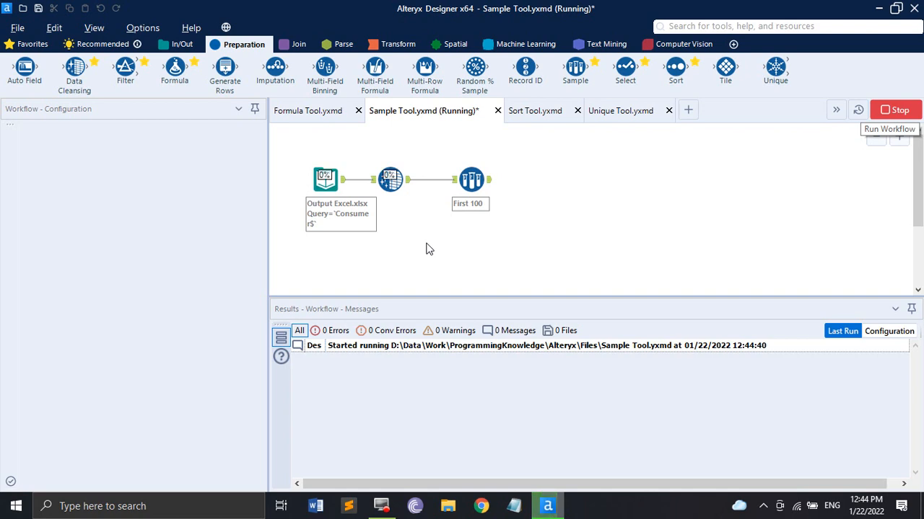
click(481, 207)
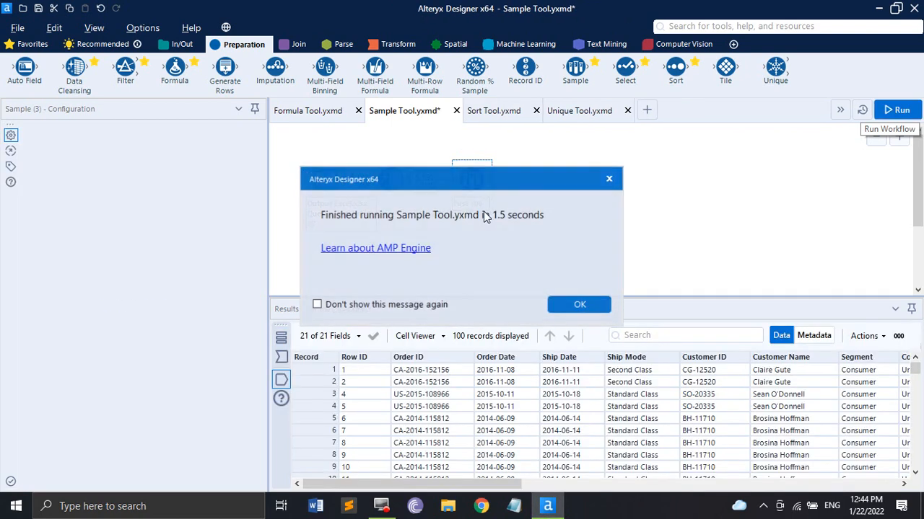
click(592, 308)
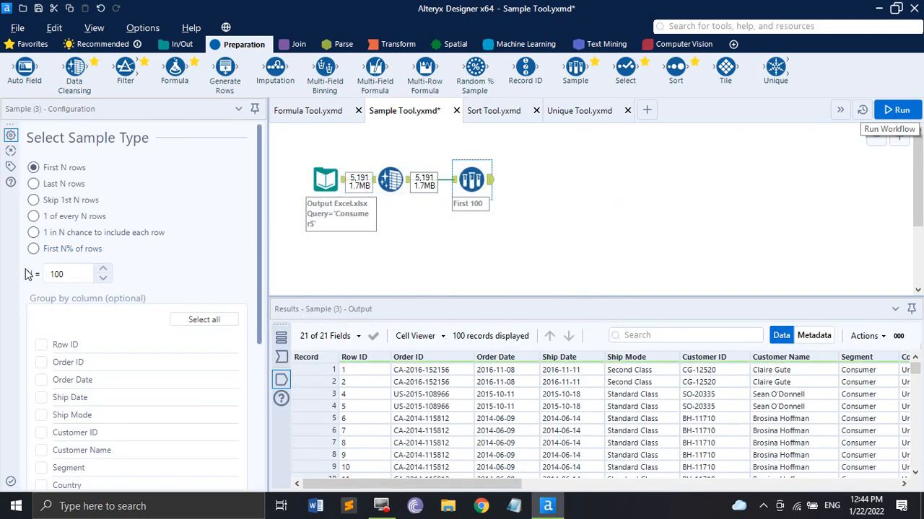
Step: Set the Sample tool's N to 10, rerun the workflow and dismiss the completion message
click(82, 273)
key(BackSpace)
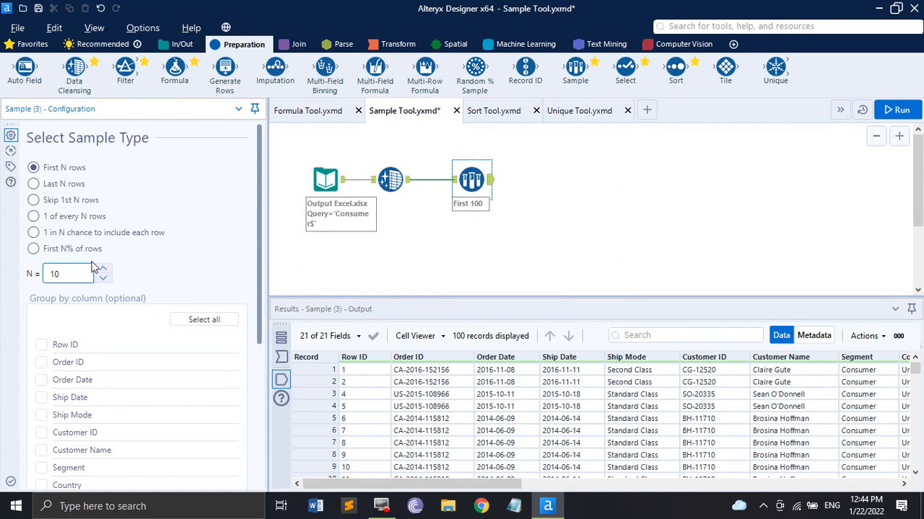
click(899, 111)
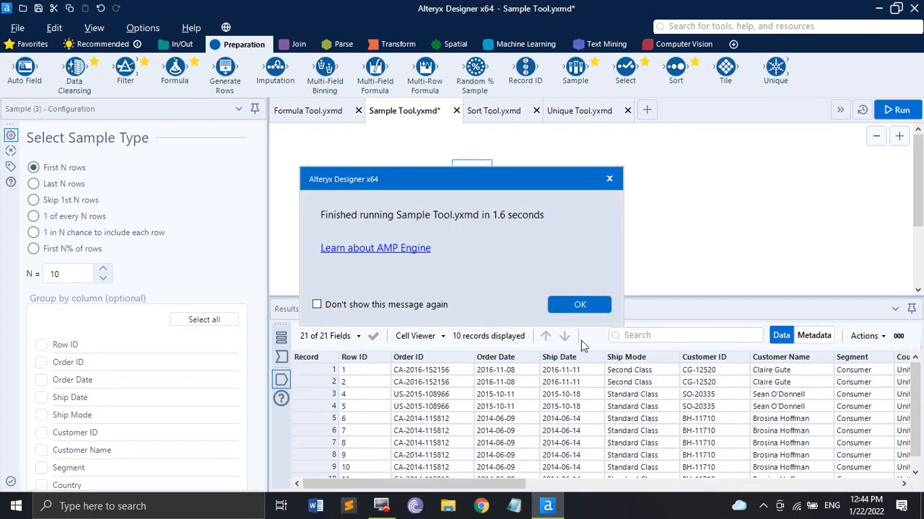
click(558, 304)
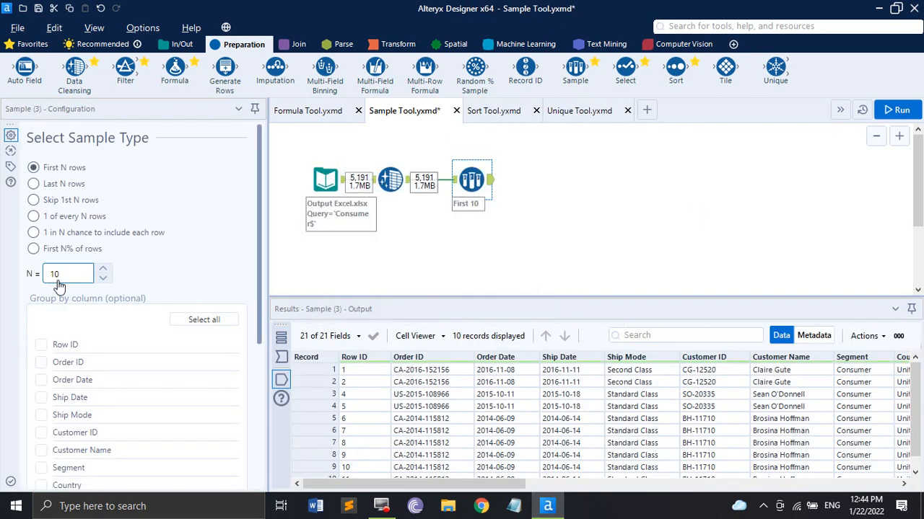
Step: Go through the Last N and Skip 1st N options, set the sample type to 1 of every N rows, and run the workflow
click(51, 186)
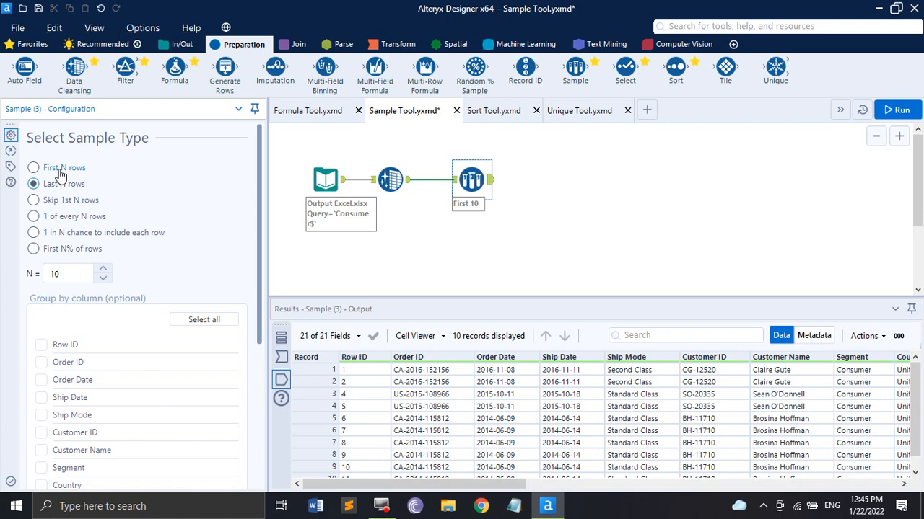
click(72, 202)
click(58, 220)
click(900, 109)
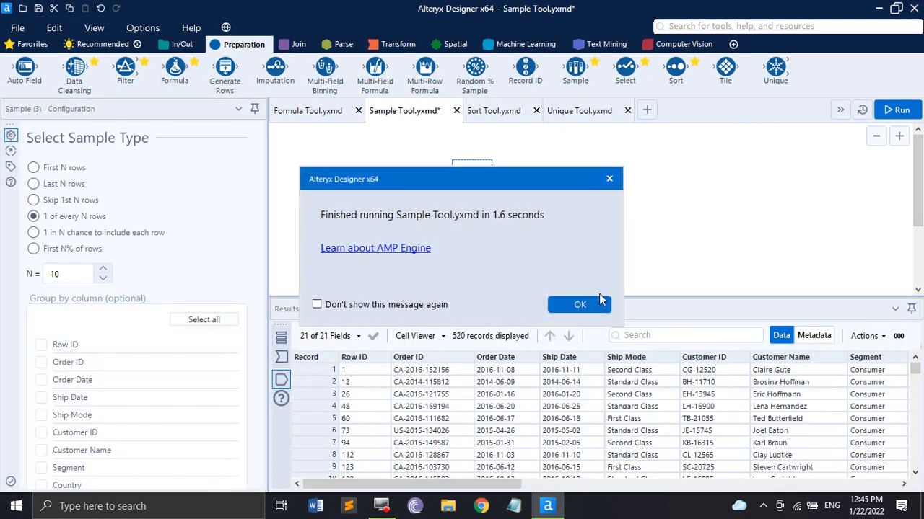
click(588, 304)
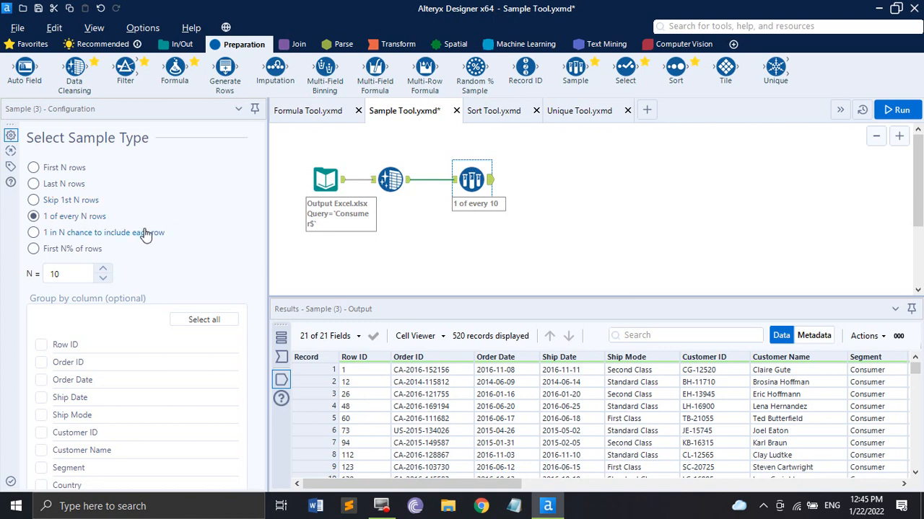
Step: Change the sample type to 1 in N chance to include each row, run the workflow and review the sampled records
click(99, 227)
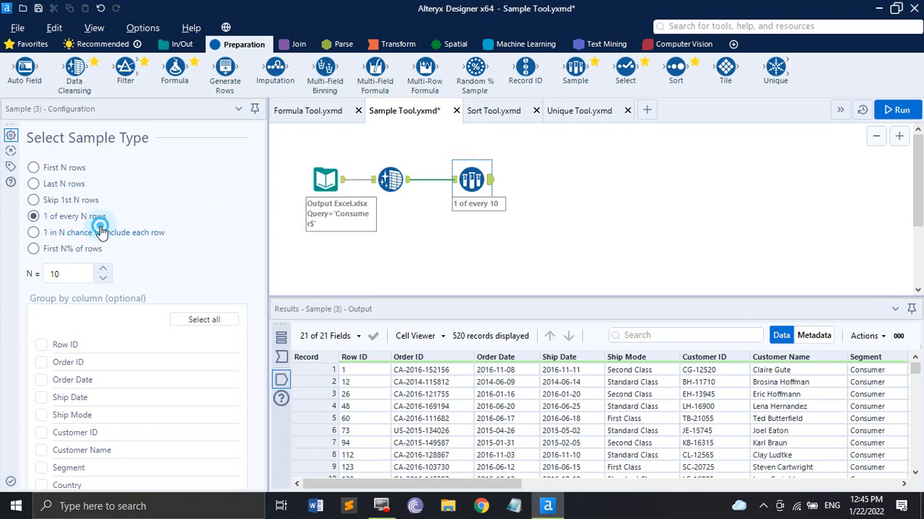
click(906, 110)
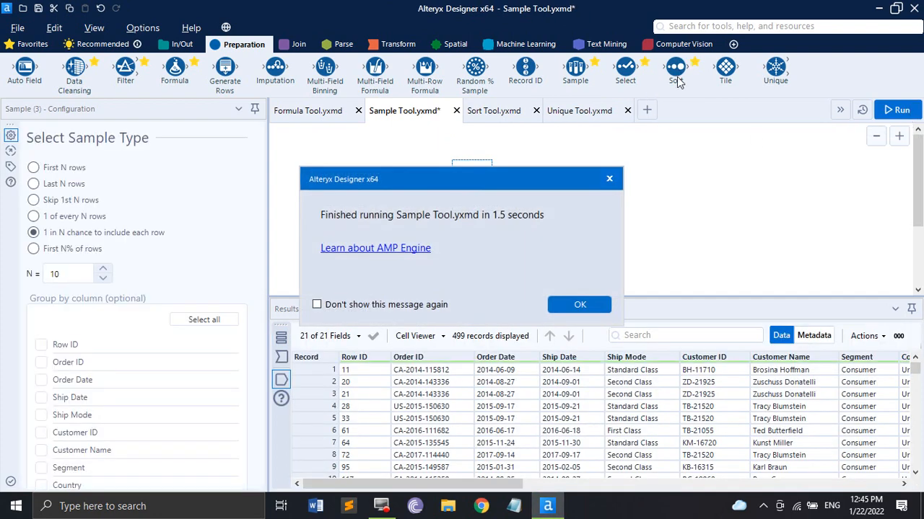
click(562, 305)
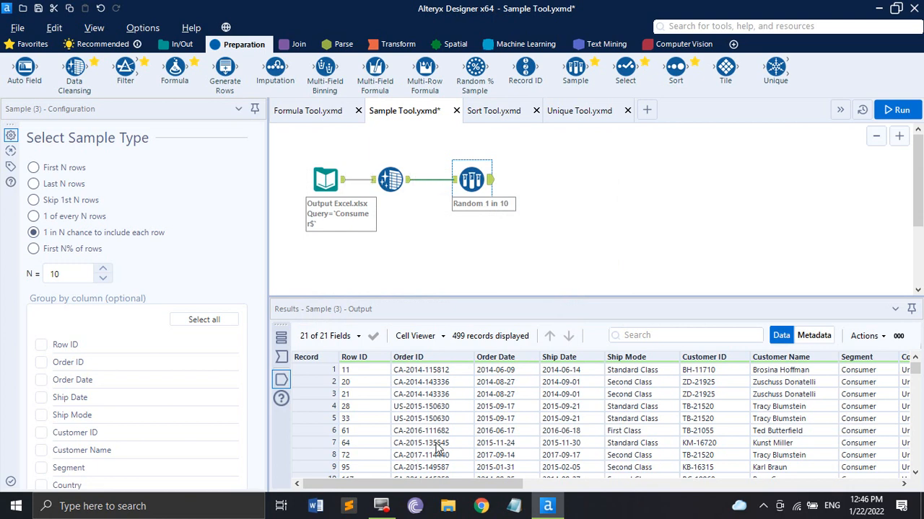
scroll(395, 426, down, 5)
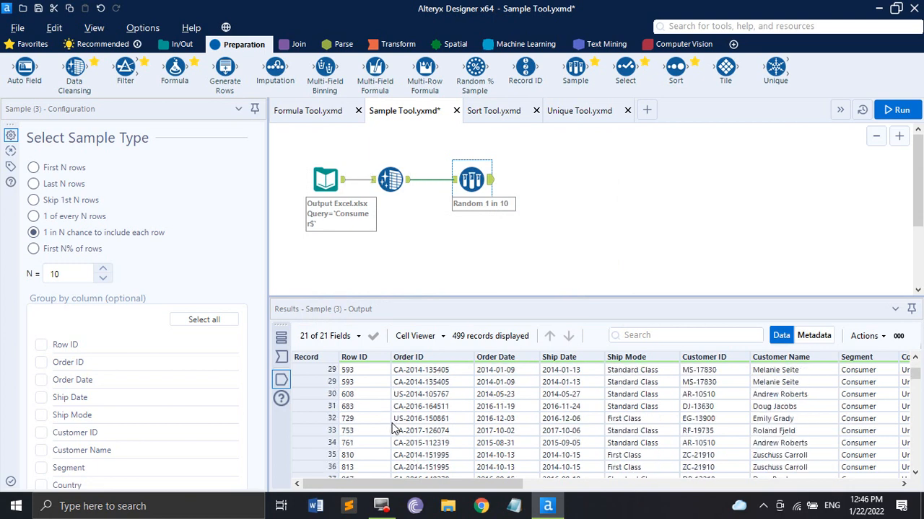
scroll(393, 430, up, 5)
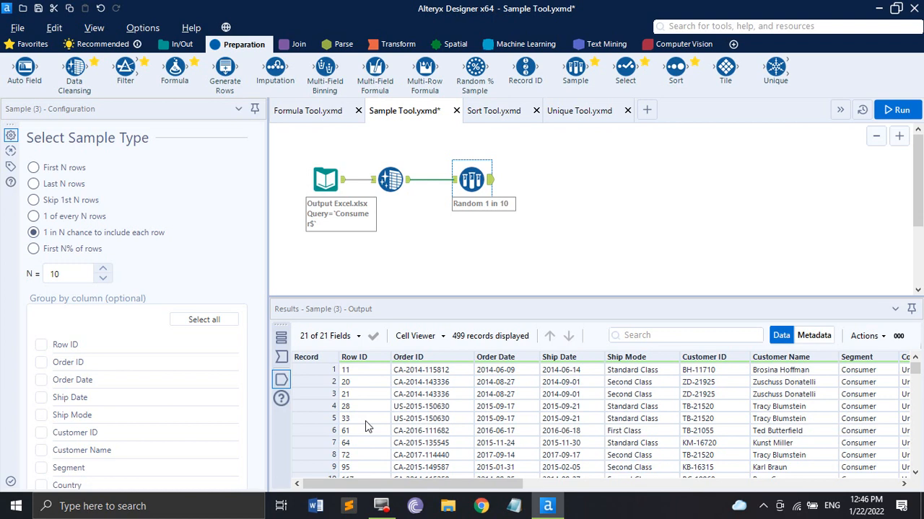
Step: Change the sample type to First N% of rows, run the workflow and look through the sampled records
click(34, 249)
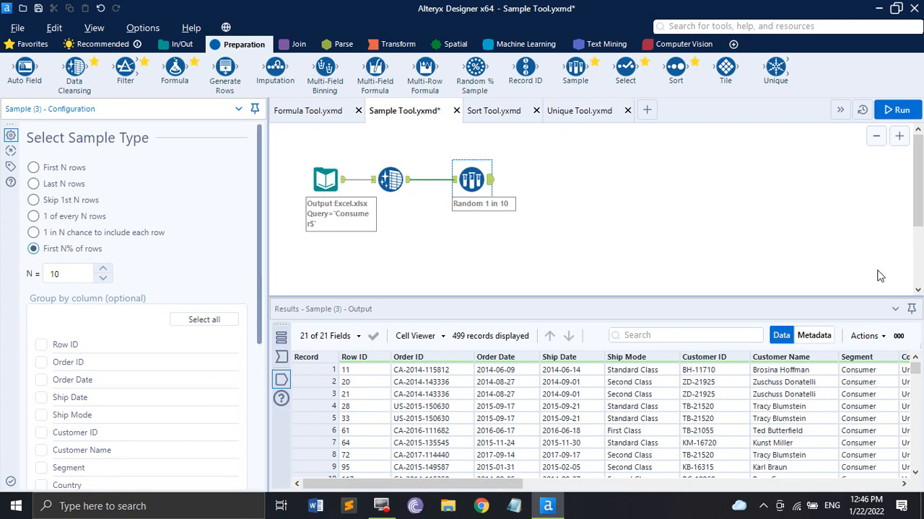
click(899, 110)
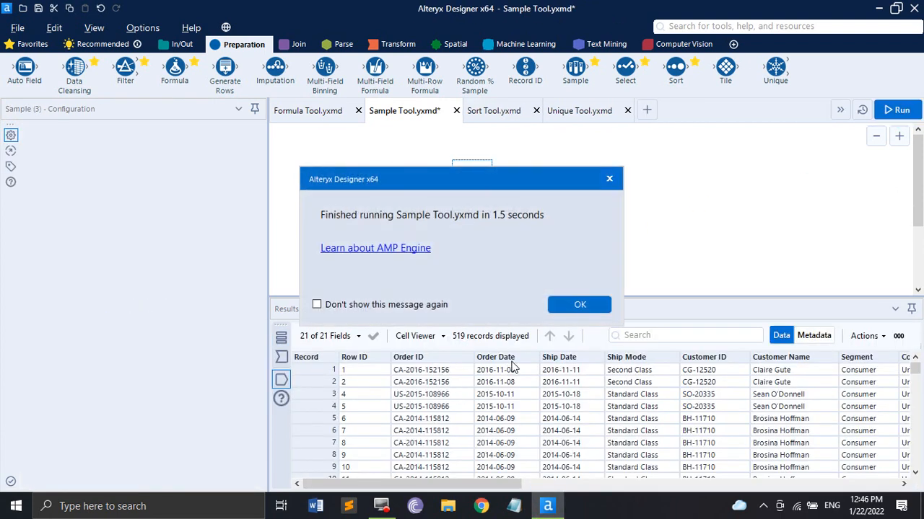
click(569, 304)
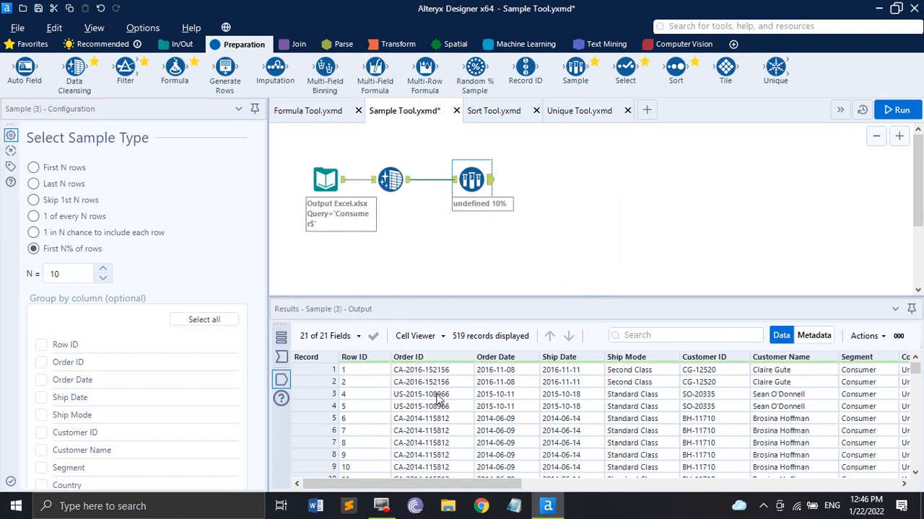
scroll(438, 402, down, 12)
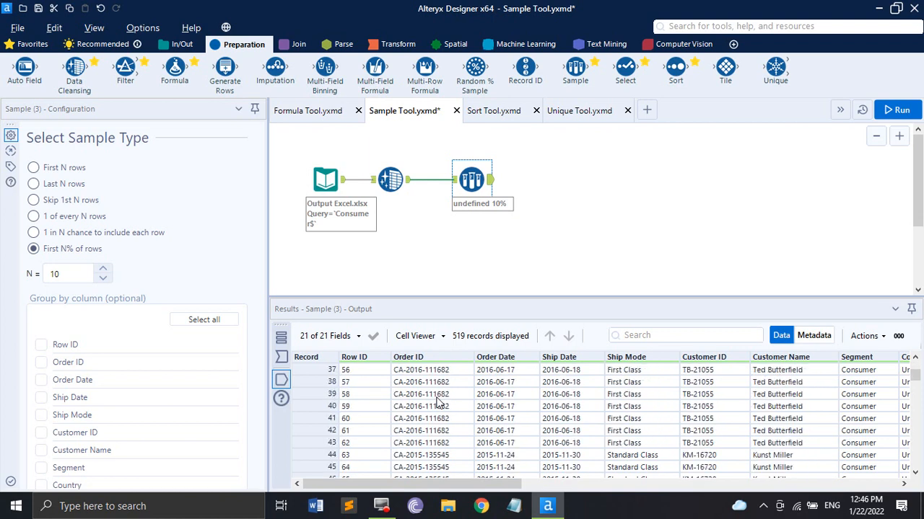
scroll(438, 402, up, 10)
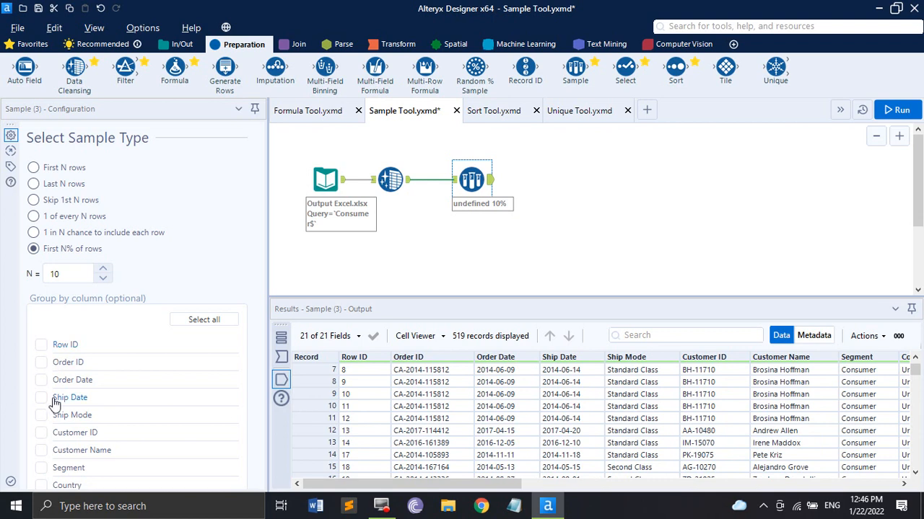
Step: Group the sampling by Category, set the sample type to First N rows with N at 10, run the workflow and review the Category results
scroll(56, 407, down, 4)
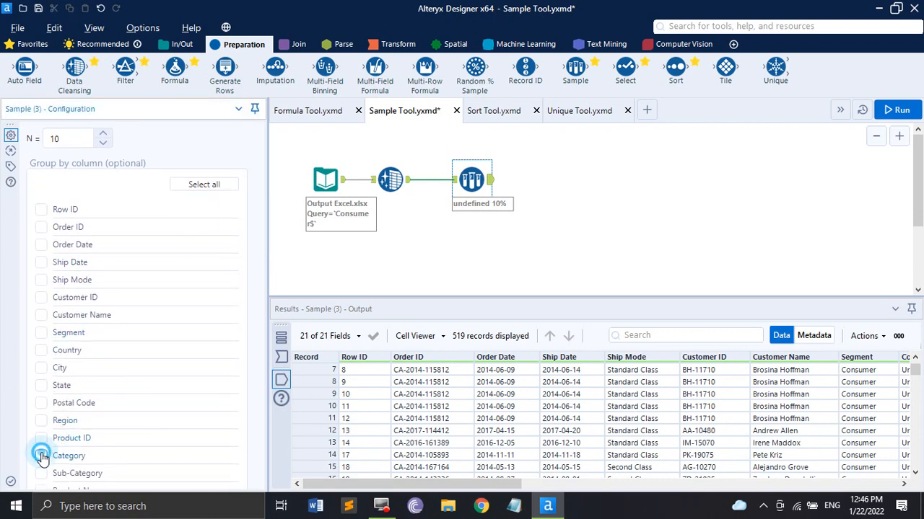
scroll(163, 186, up, 4)
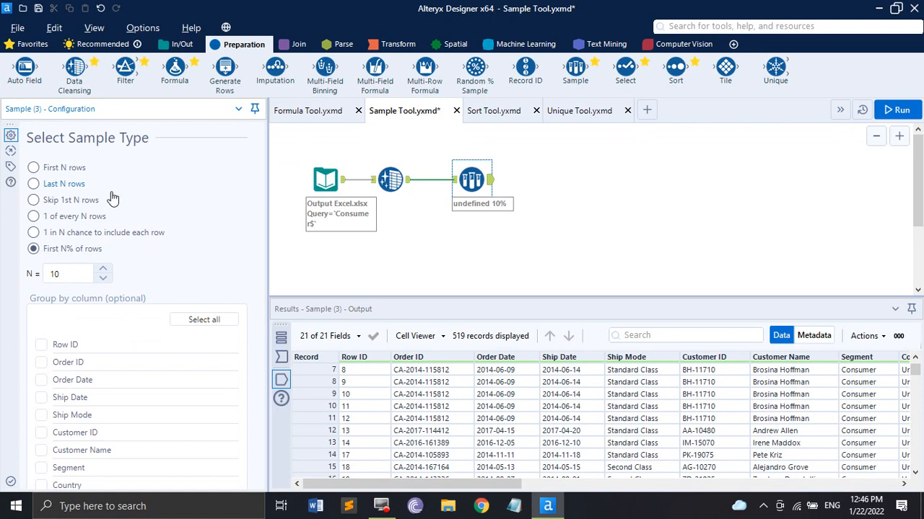
click(69, 274)
click(35, 168)
click(892, 109)
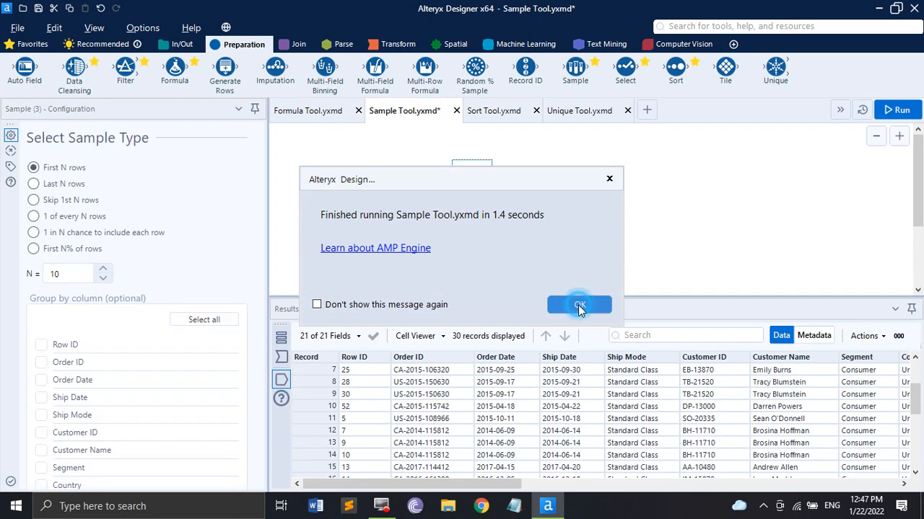
click(578, 305)
drag(505, 483, 792, 508)
scroll(626, 383, down, 1)
scroll(625, 404, down, 4)
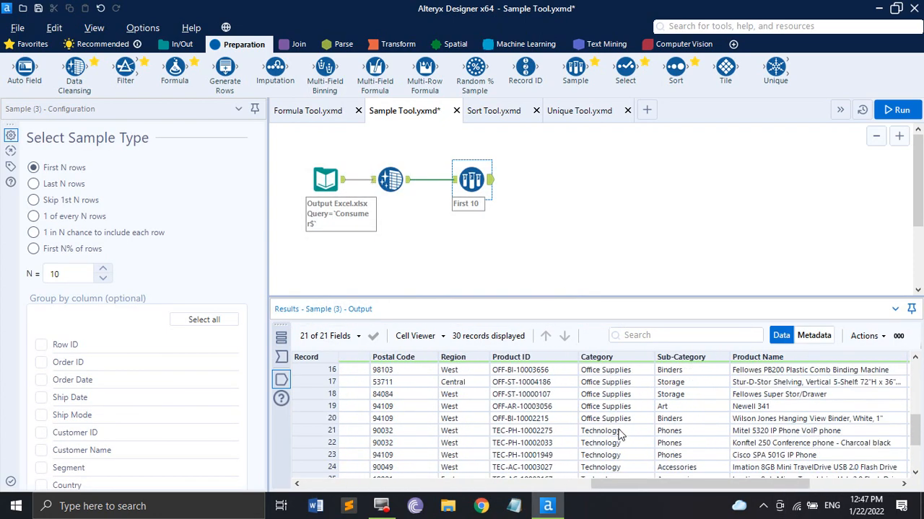
scroll(624, 429, up, 7)
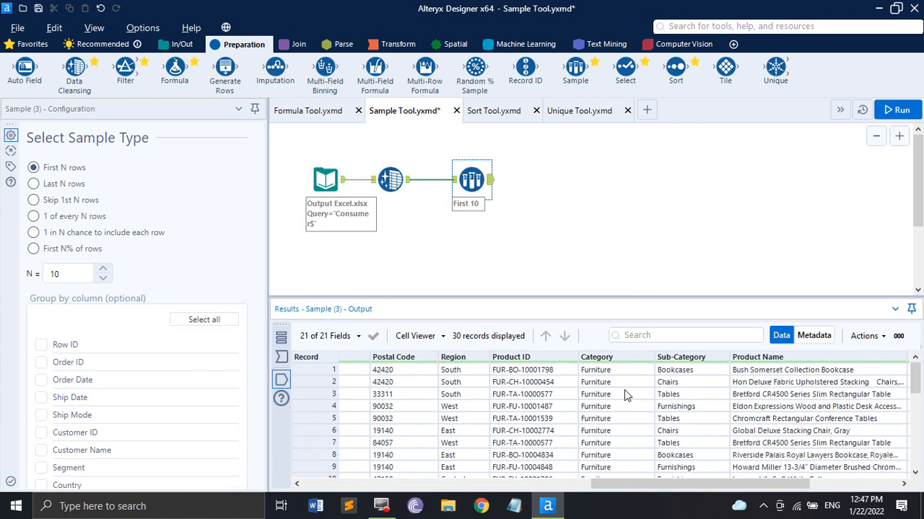
scroll(624, 394, down, 7)
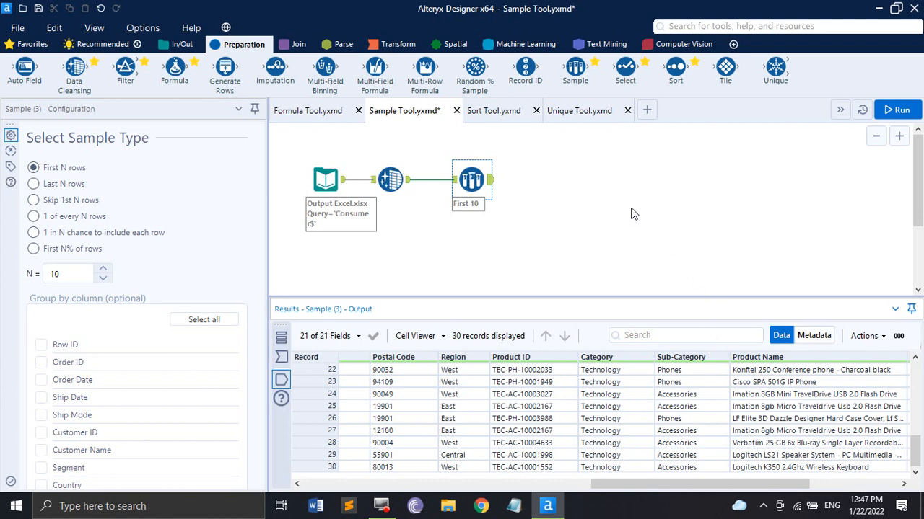
Step: Switch to the Sort Tool.yxmd workflow
click(493, 110)
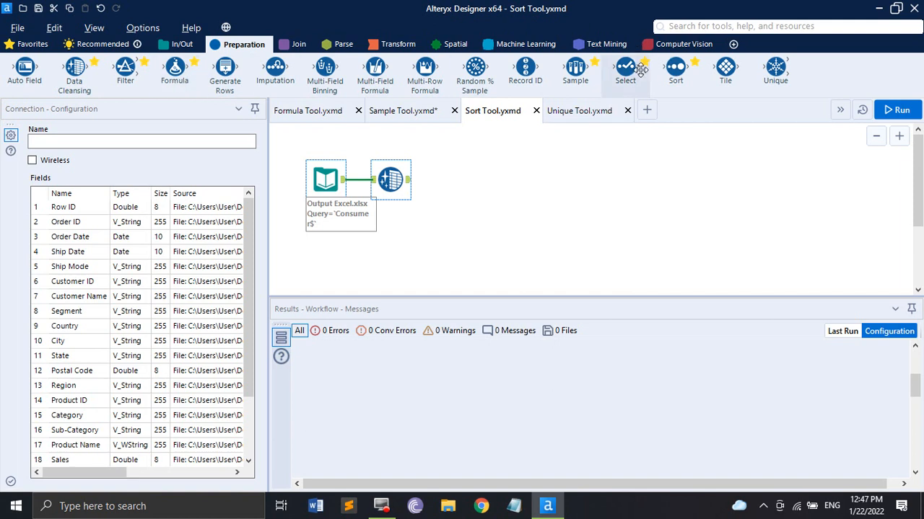
drag(674, 69, 471, 179)
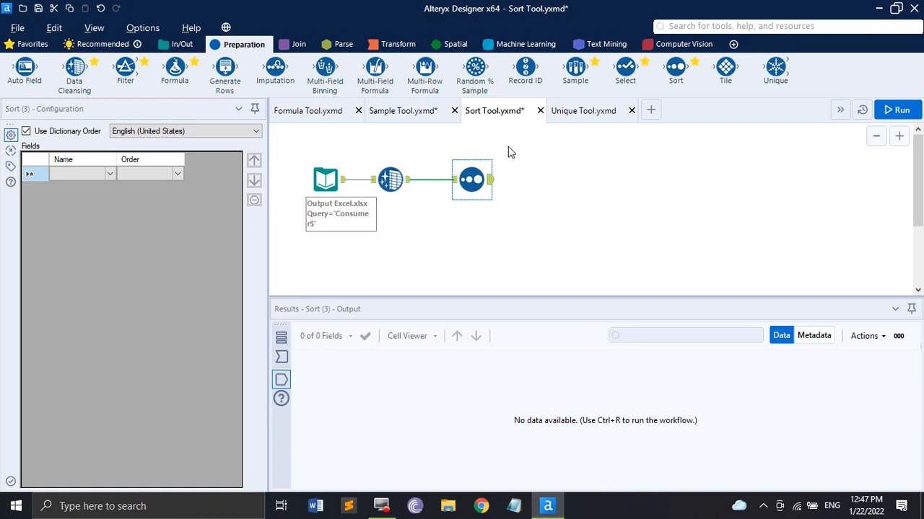
drag(528, 222, 495, 212)
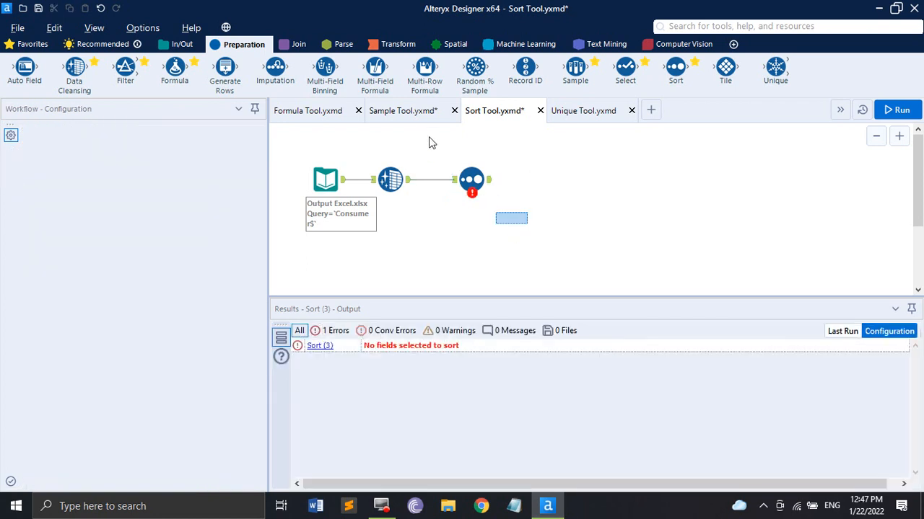
drag(431, 142, 508, 228)
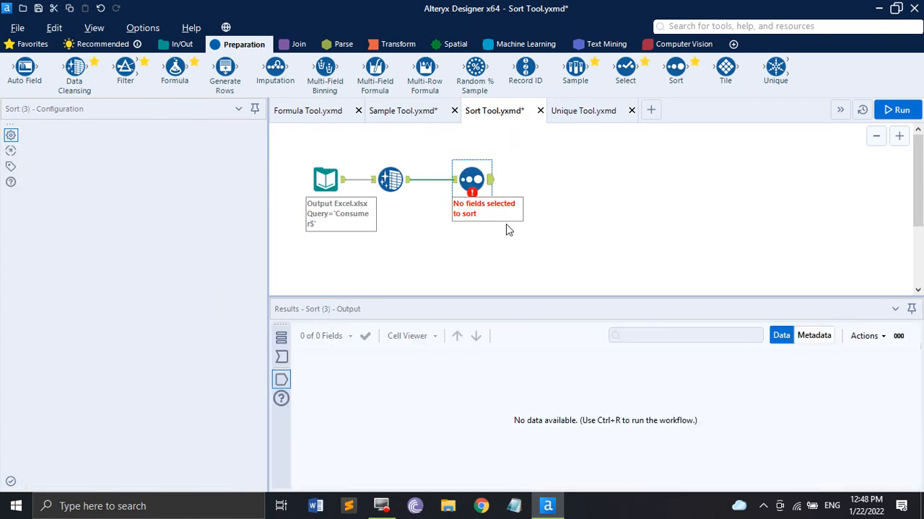
key(Delete)
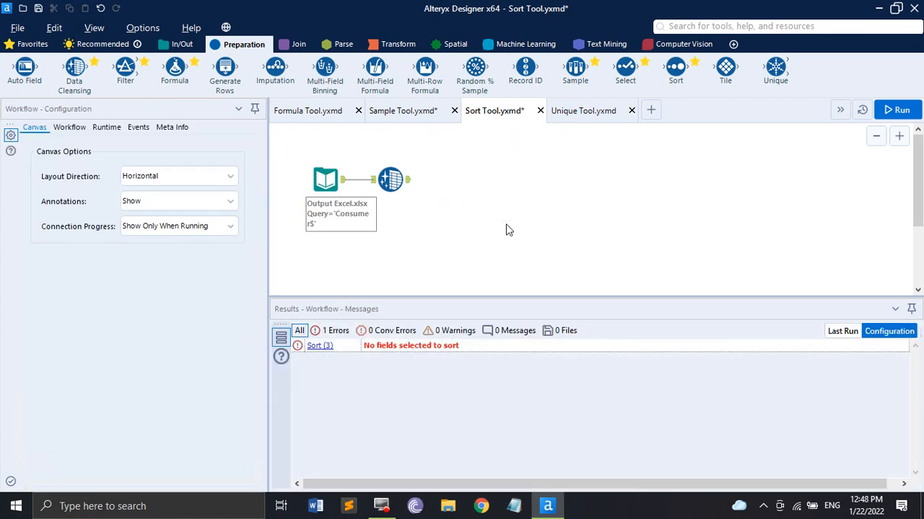
Step: Run the Sort Tool.yxmd workflow and bring up the Sales column in the Data Cleansing tool's output
click(897, 110)
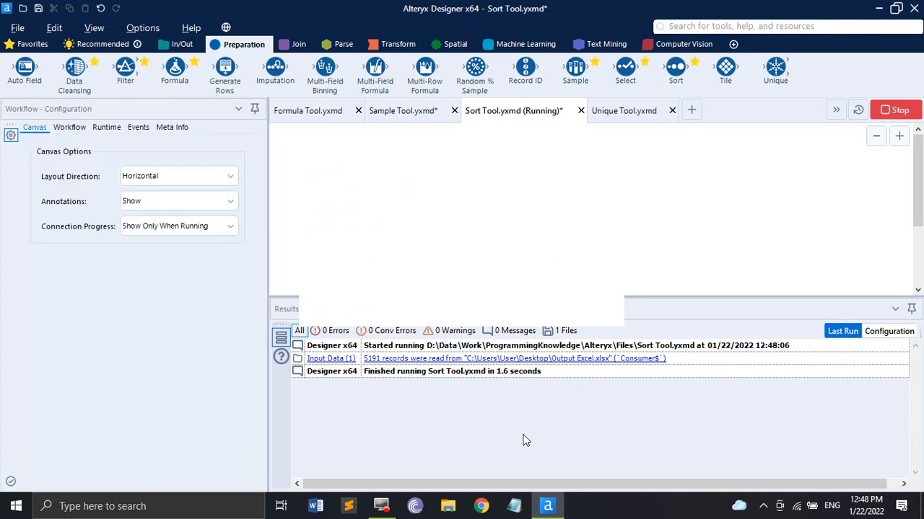
click(562, 303)
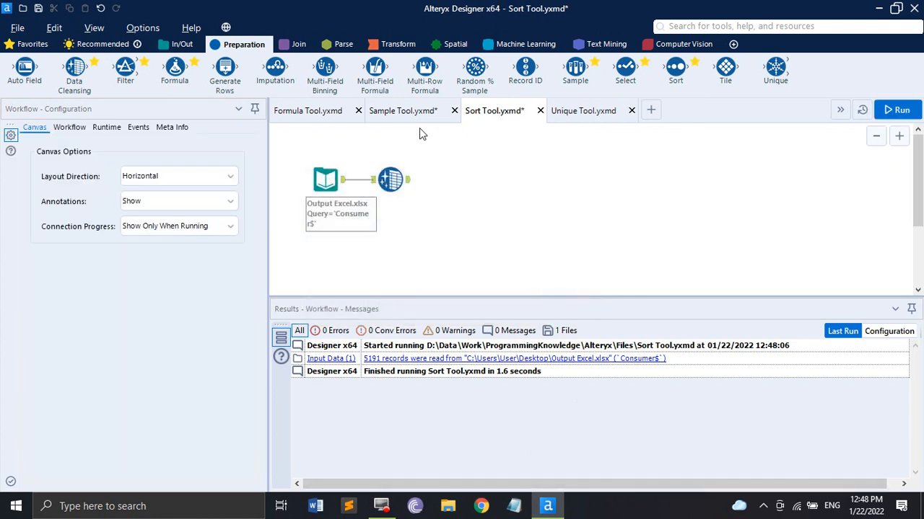
click(391, 179)
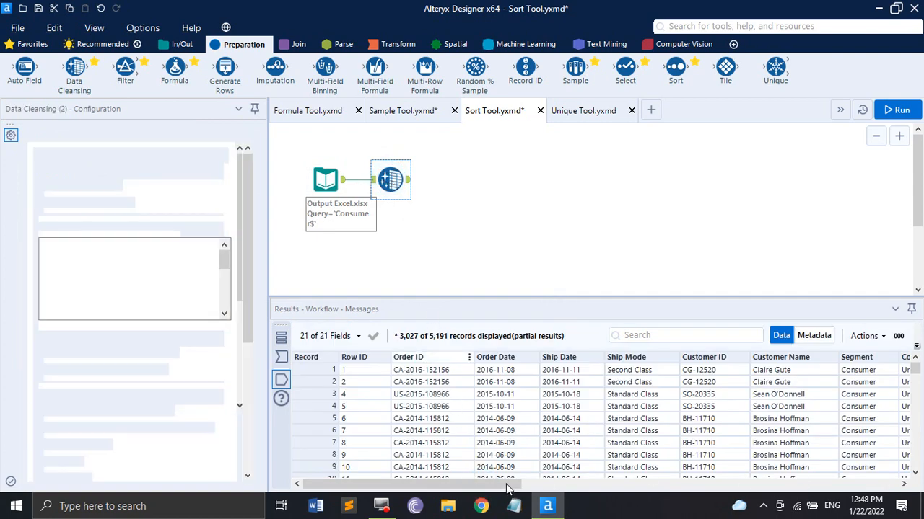
drag(507, 485, 866, 487)
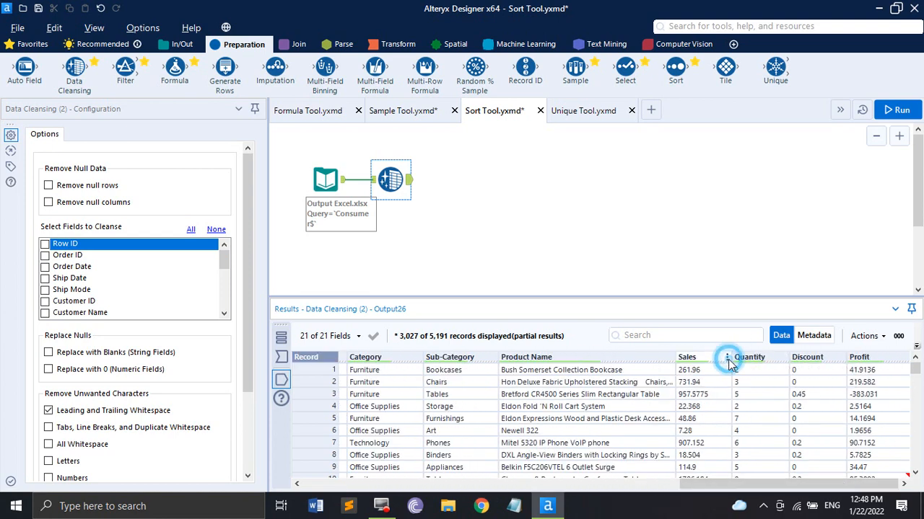
Step: Sort the Sales column ascending in the results grid and add that sort to the workflow as a Sort tool
click(726, 358)
mouse_move(755, 424)
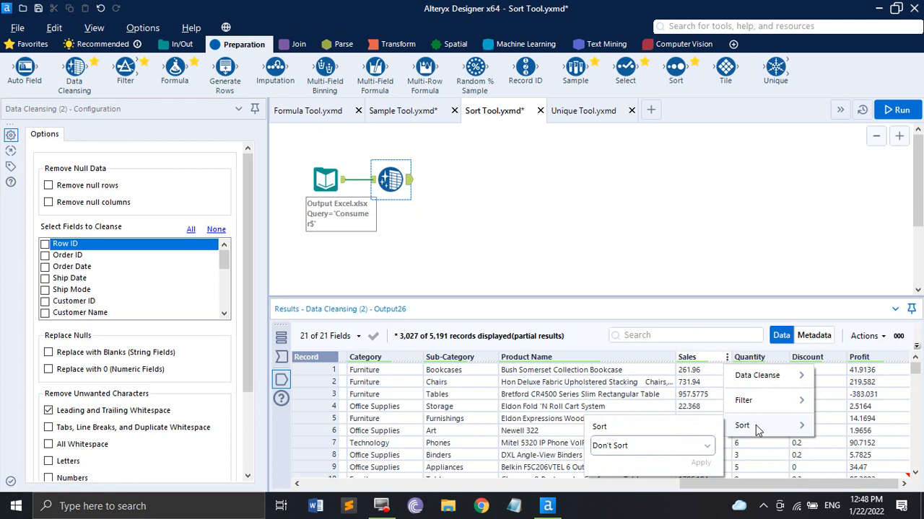
click(665, 445)
click(649, 419)
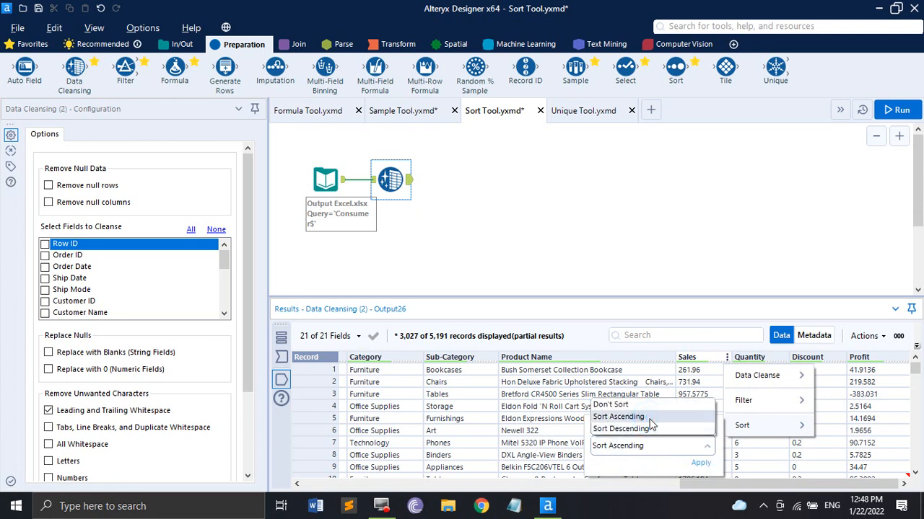
click(702, 464)
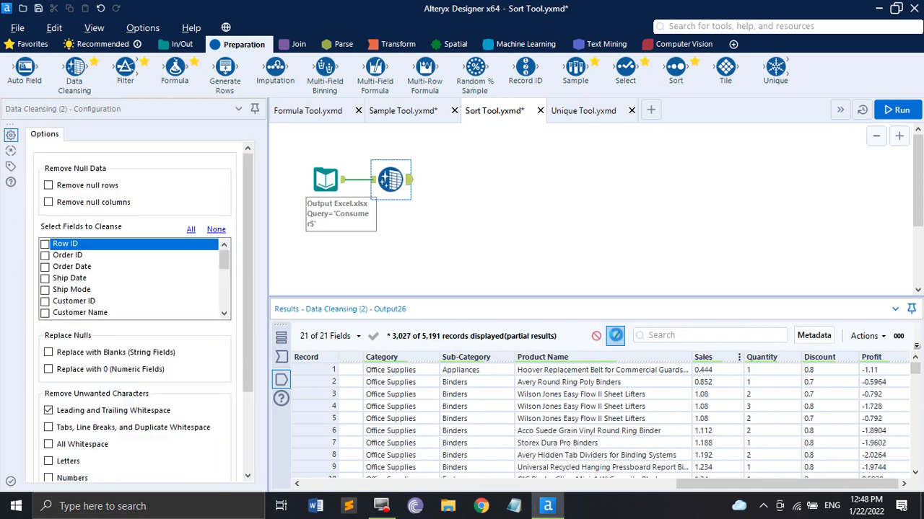
click(615, 336)
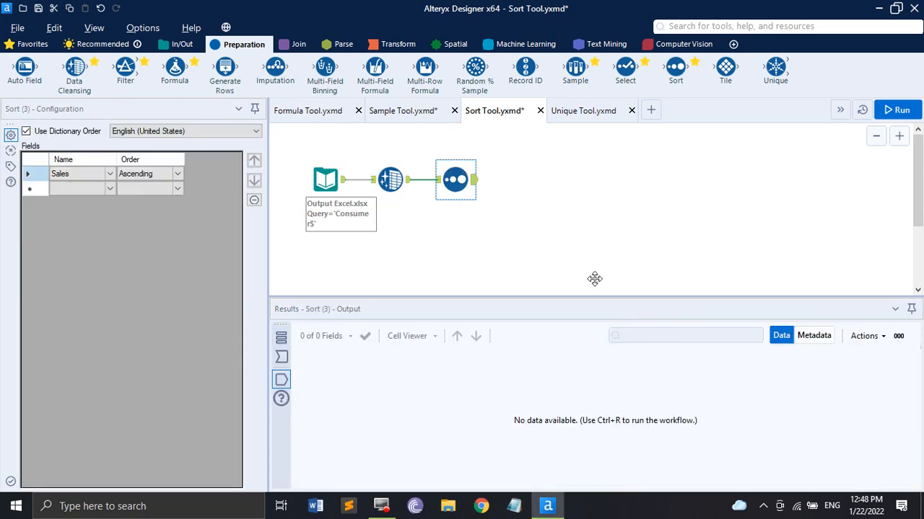
Step: Run the workflow with the Sort tool, dismiss the completion message and check the order of the Sales values
click(280, 386)
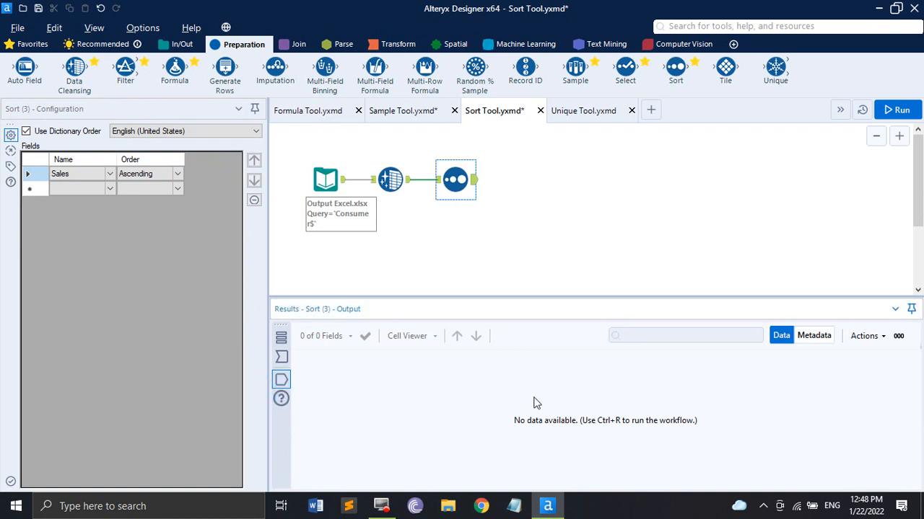
click(897, 109)
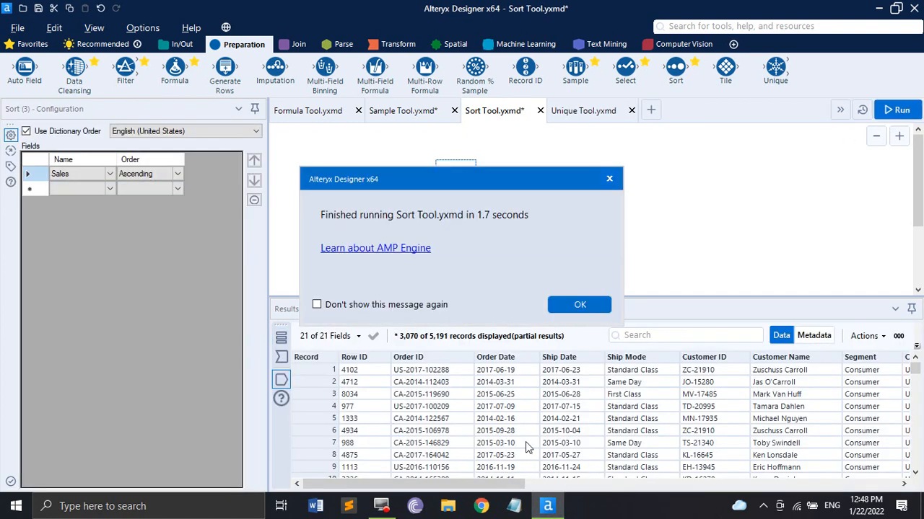
click(565, 307)
drag(505, 484, 864, 478)
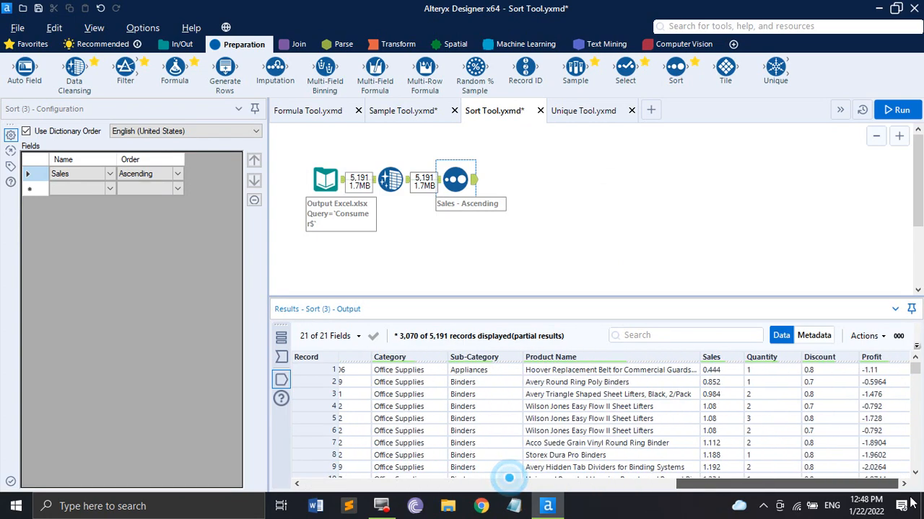
scroll(735, 403, down, 7)
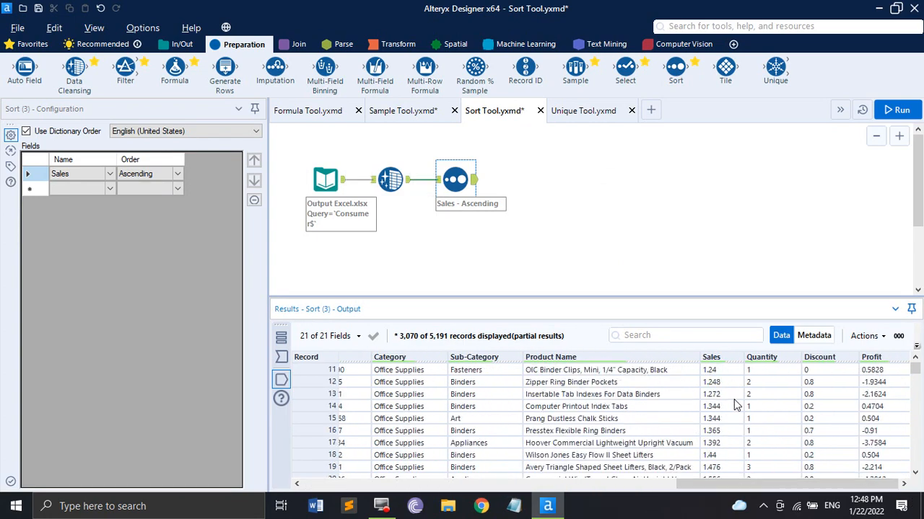
scroll(735, 404, up, 5)
scroll(735, 404, up, 3)
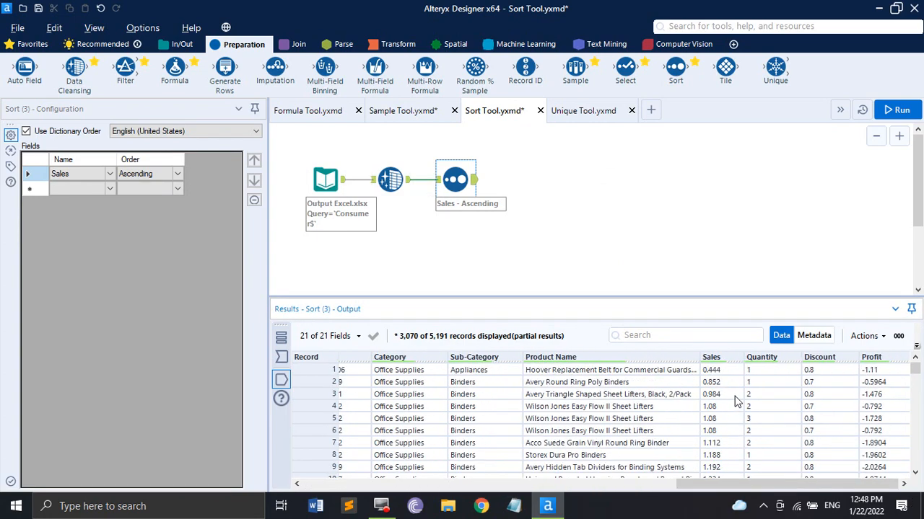